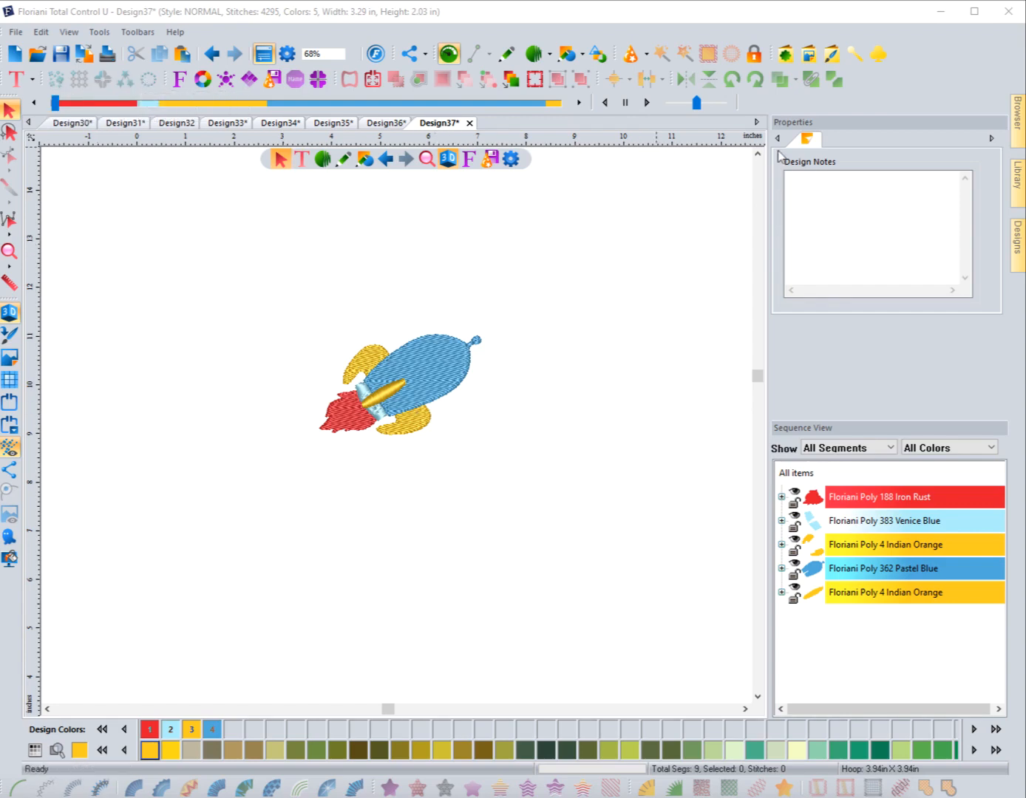
Set the rulers to inches and open the Circle Template for the whole rocket design.
{"action": "right_click", "coordinate": [640, 138]}
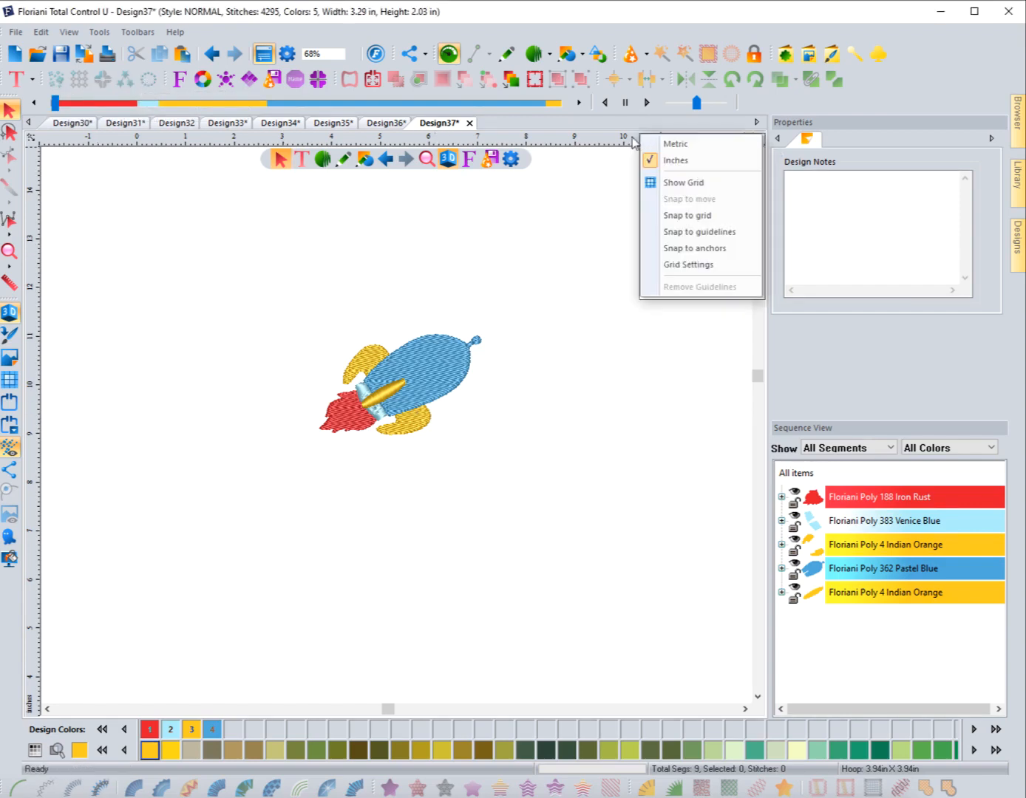
{"action": "left_click", "coordinate": [677, 165]}
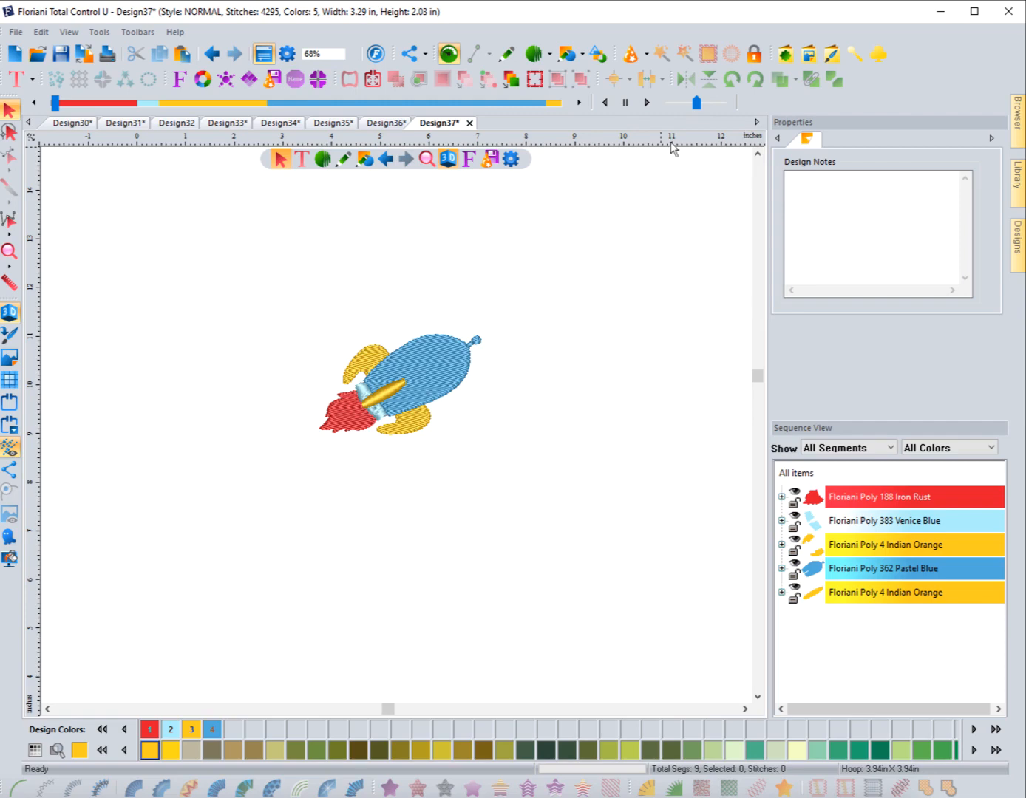
{"action": "left_click_drag", "start_coordinate": [278, 283], "coordinate": [546, 496]}
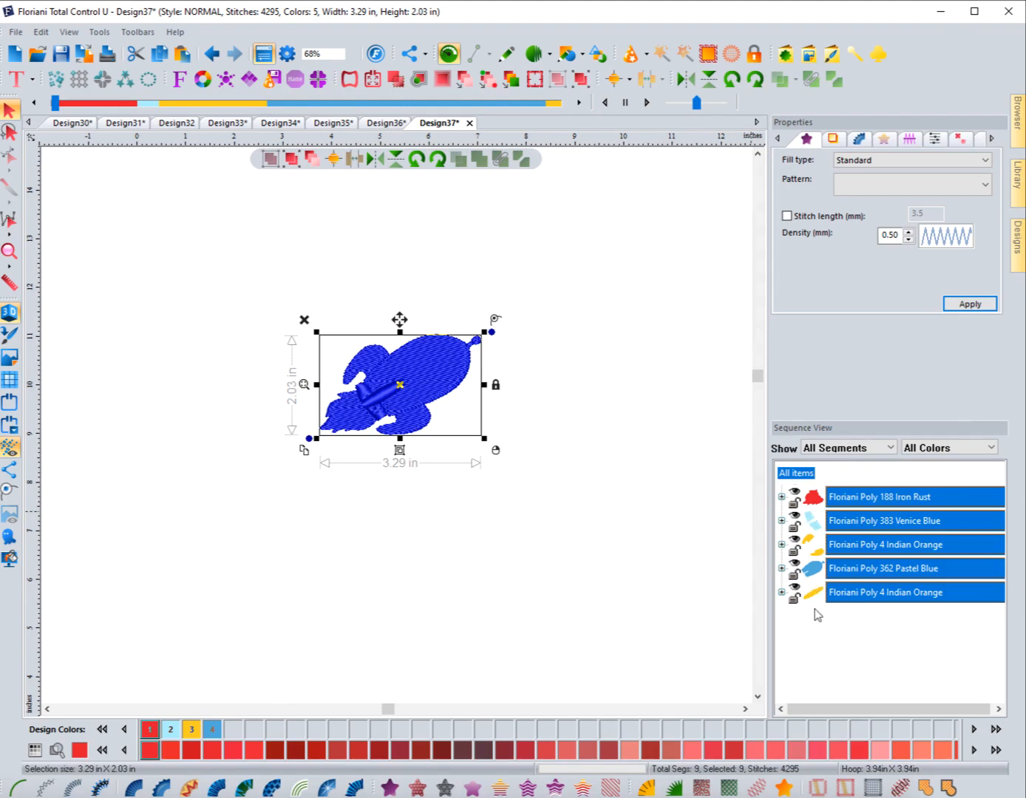
{"action": "left_click", "coordinate": [147, 81]}
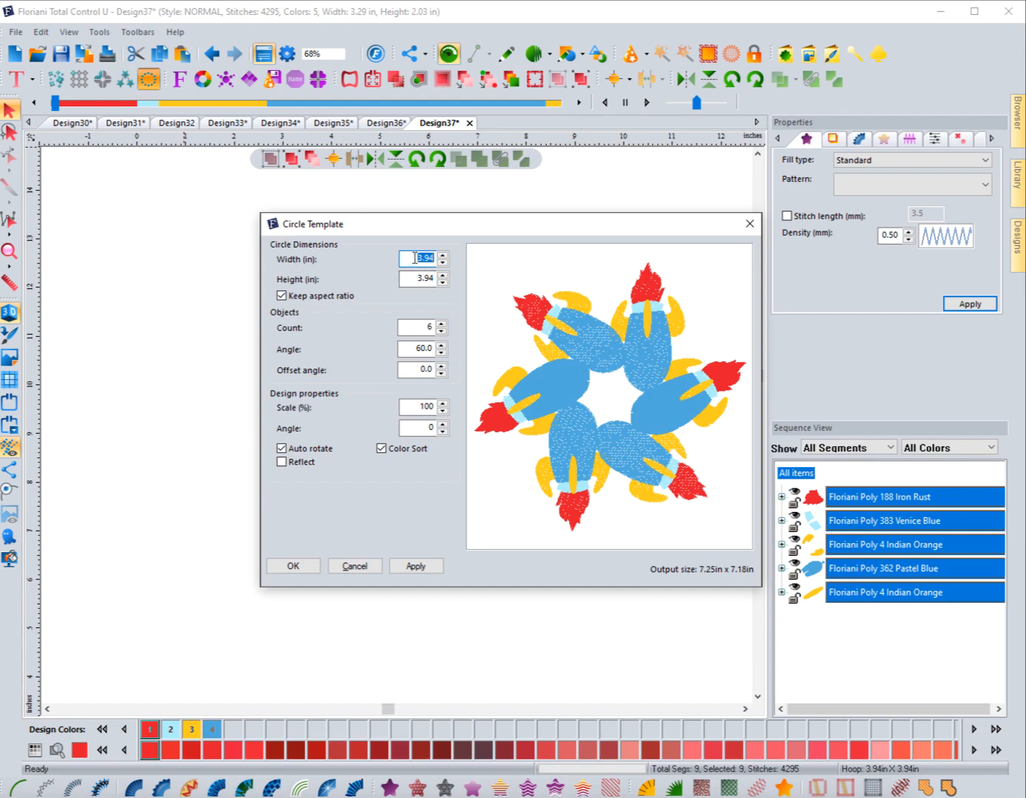
Preview the circle at 6 in wide, and set its width to 4 in with the aspect ratio kept.
{"action": "type", "text": "6"}
{"action": "left_click", "coordinate": [420, 564]}
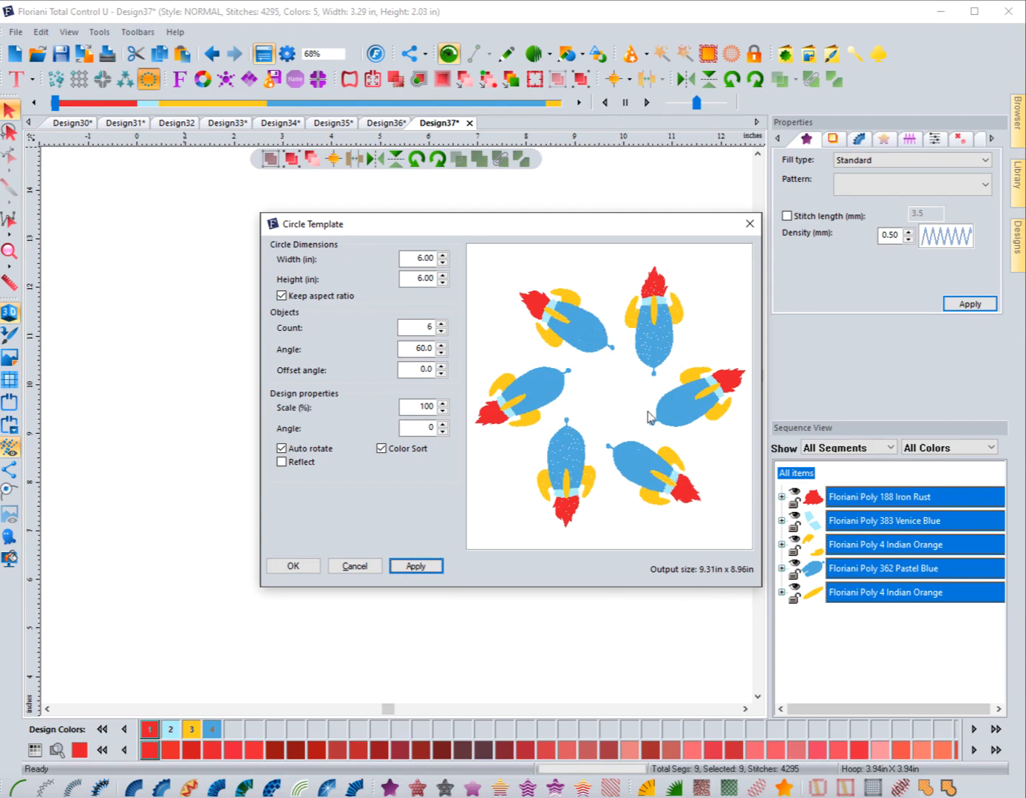
{"action": "left_click_drag", "start_coordinate": [414, 253], "coordinate": [432, 258]}
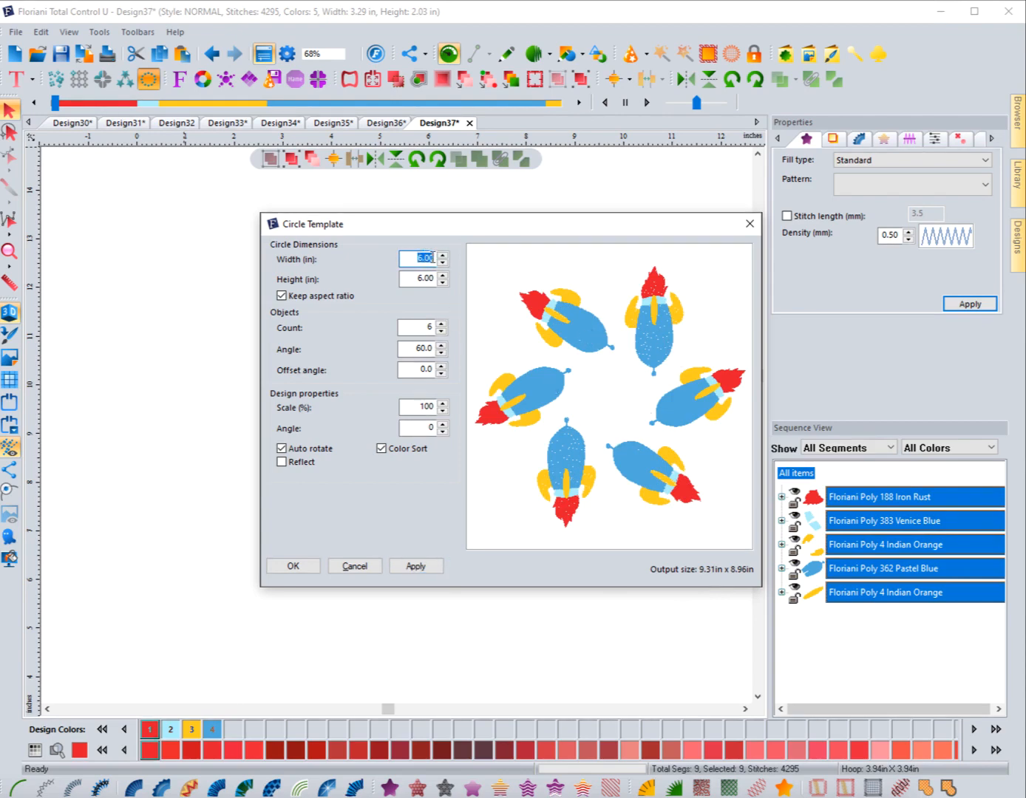
{"action": "type", "text": "4"}
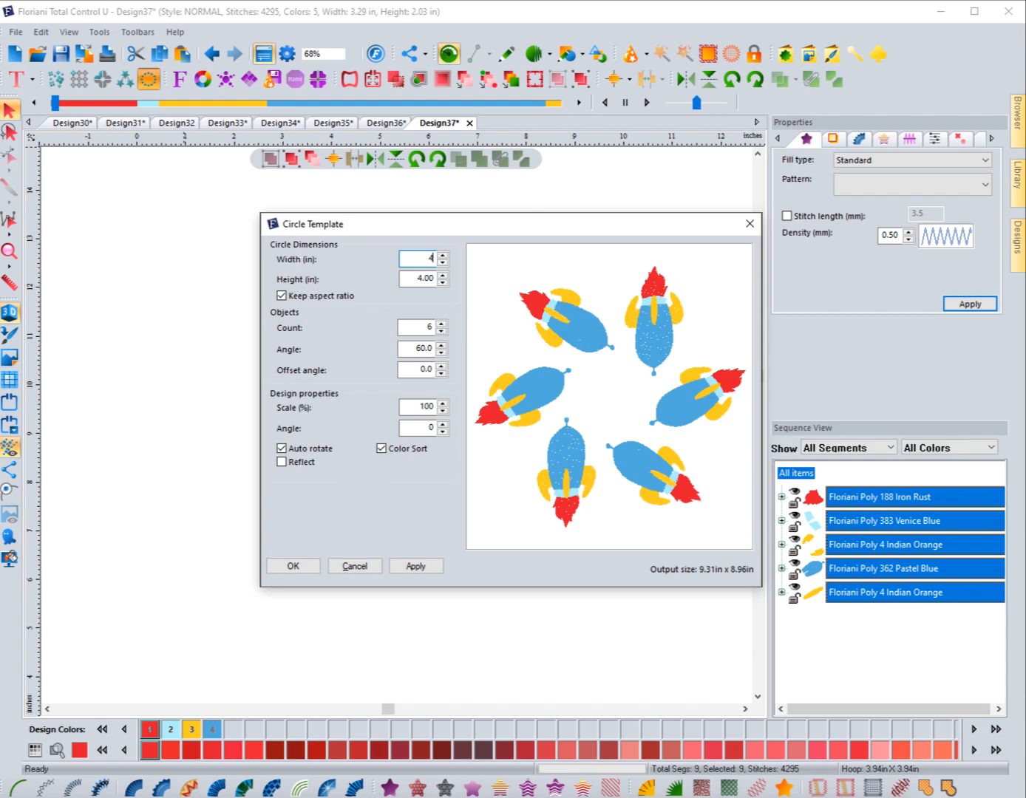
{"action": "left_click", "coordinate": [416, 566]}
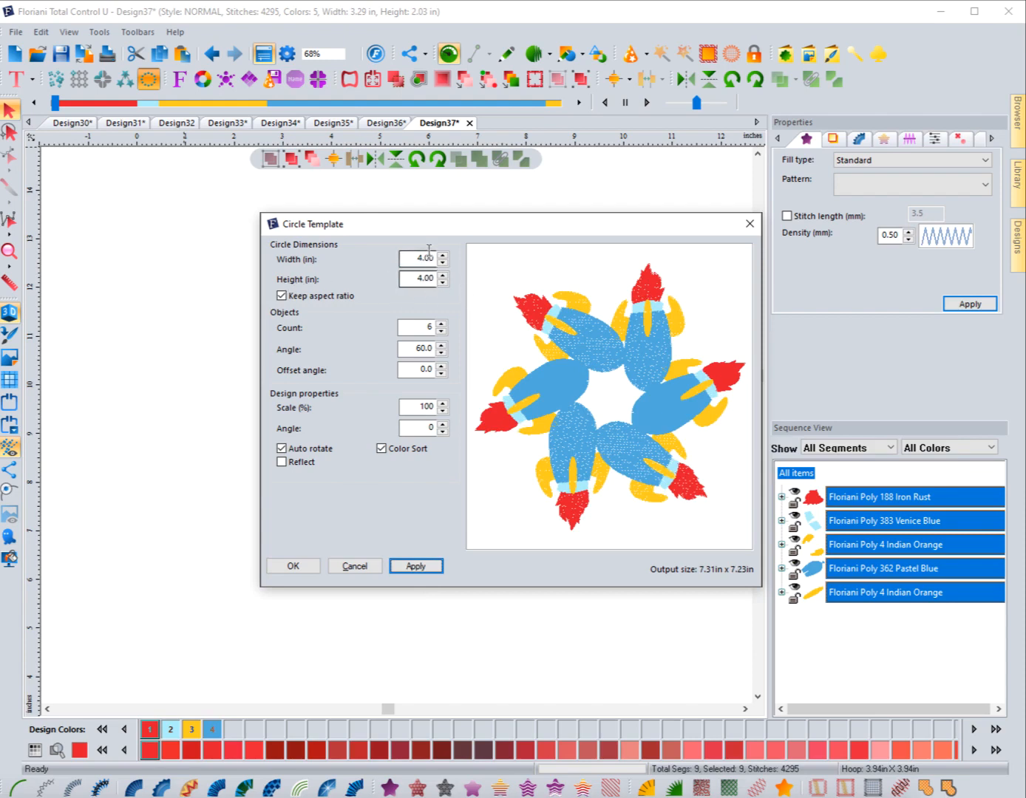
Unlock the circle's aspect ratio and preview it with a height of 6 in.
{"action": "left_click", "coordinate": [281, 296]}
{"action": "left_click_drag", "start_coordinate": [417, 279], "coordinate": [452, 274]}
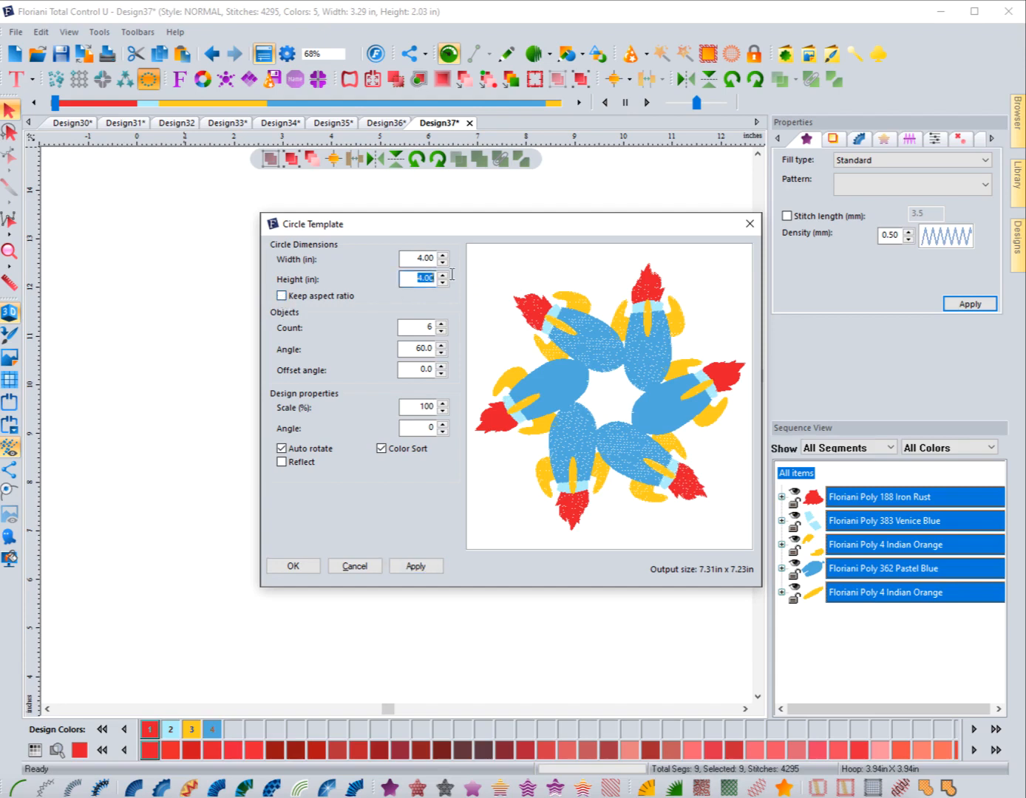
{"action": "type", "text": "6"}
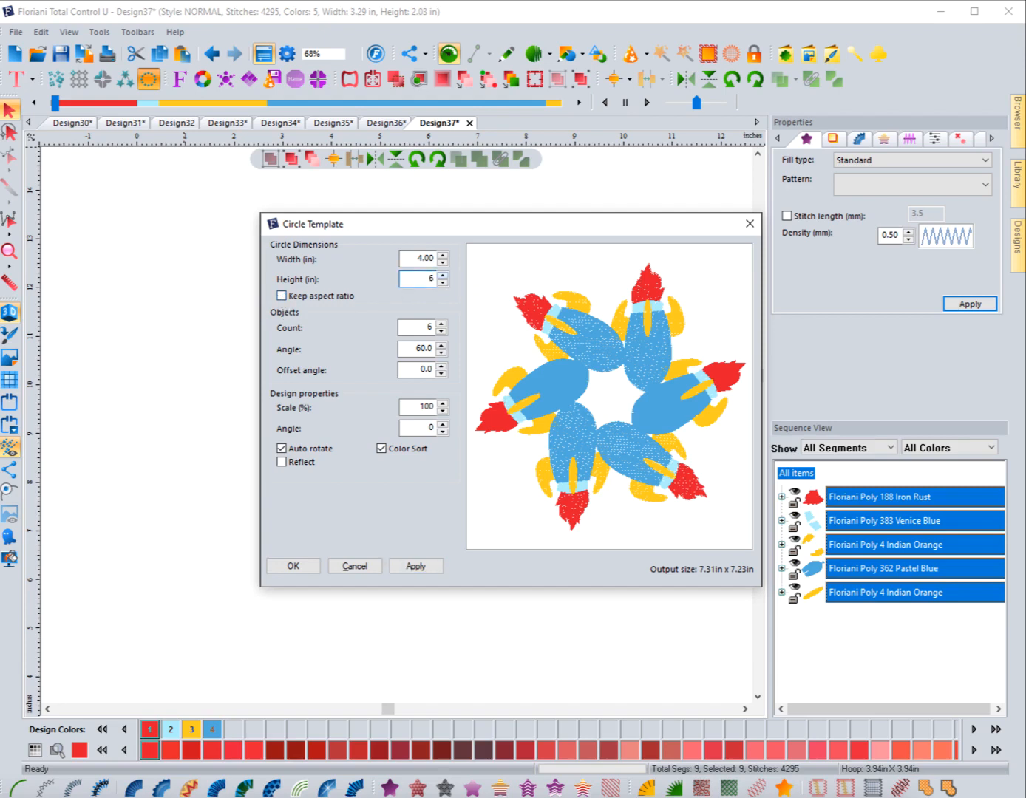
{"action": "left_click", "coordinate": [420, 565]}
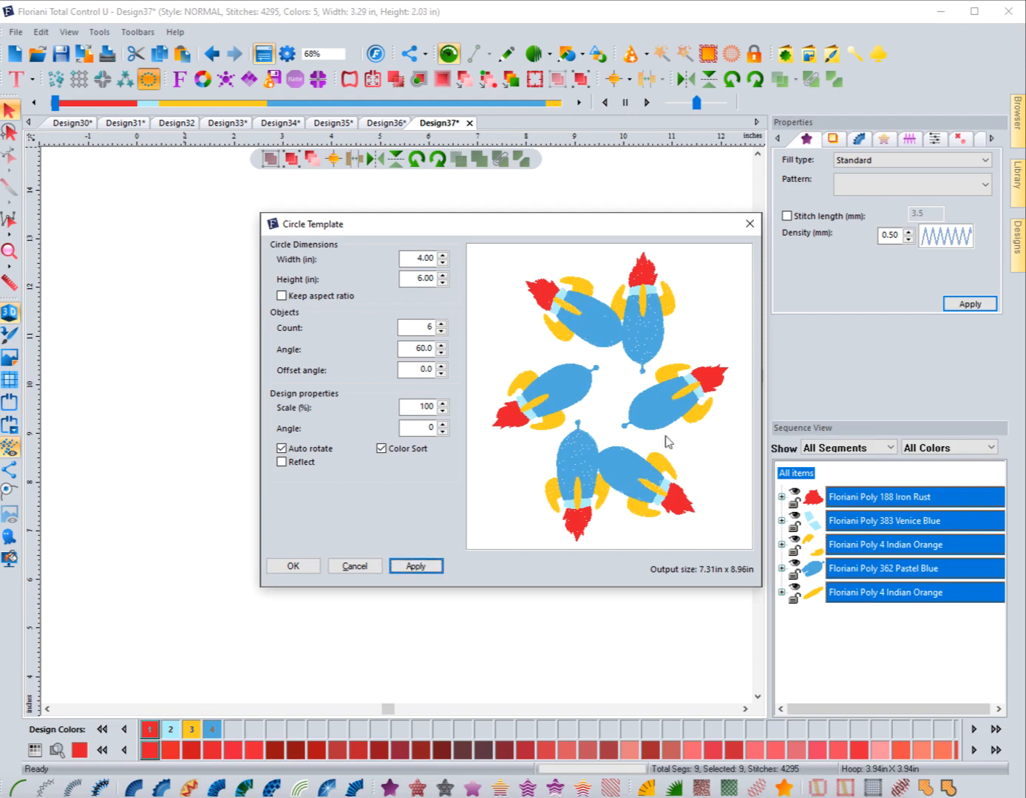
Set the circle to 6 in wide by 4 in high and update the preview.
{"action": "left_click", "coordinate": [409, 259]}
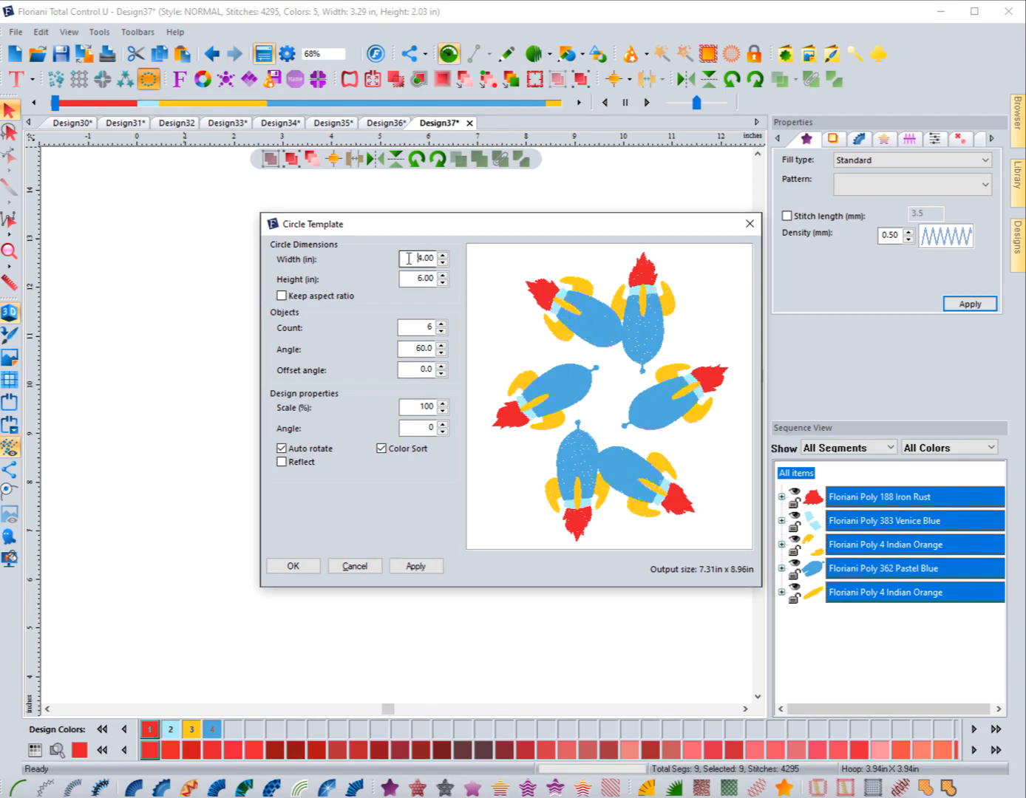
{"action": "left_click_drag", "start_coordinate": [408, 260], "coordinate": [457, 256]}
{"action": "type", "text": "6"}
{"action": "key", "text": "Tab"}
{"action": "type", "text": "4"}
{"action": "left_click", "coordinate": [415, 567]}
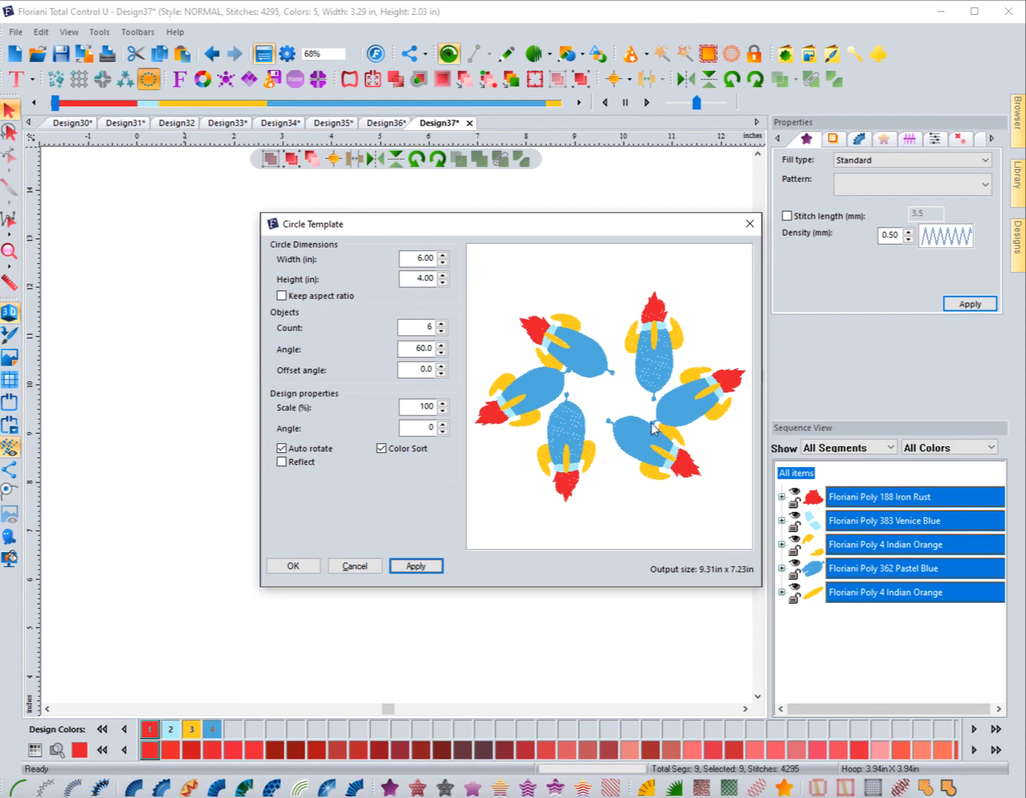
Set the circle's width to 4 in, update the preview and keep the aspect ratio locked again.
{"action": "left_click_drag", "start_coordinate": [413, 257], "coordinate": [434, 258]}
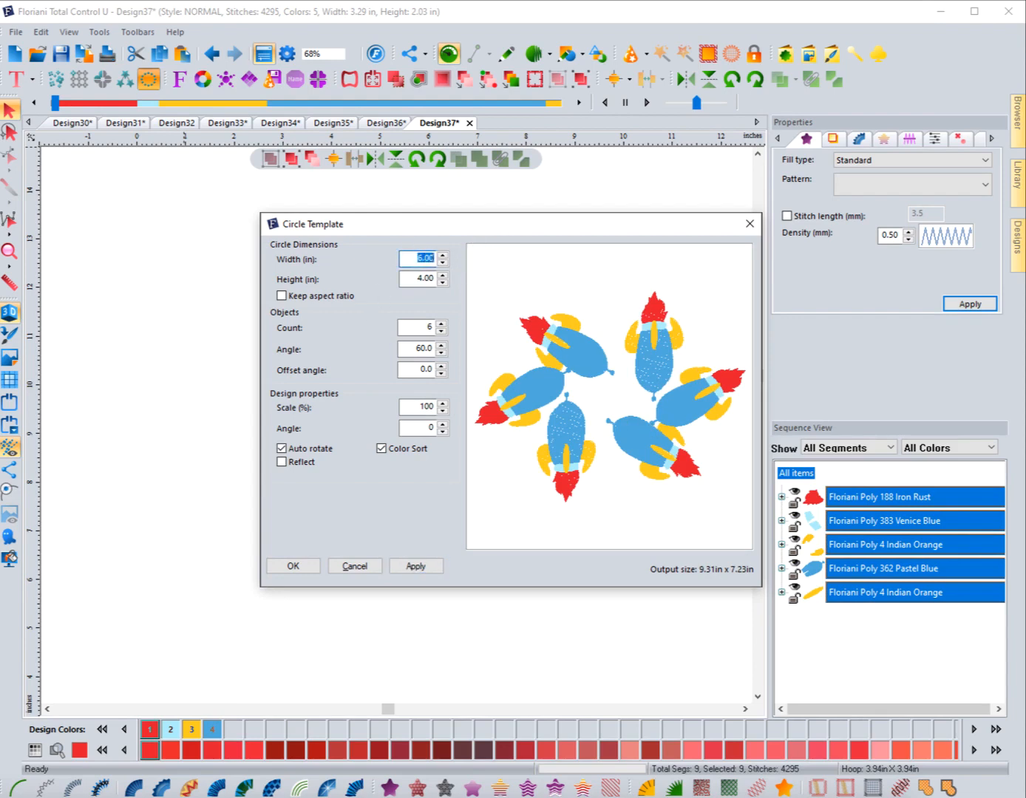
{"action": "type", "text": "4"}
{"action": "left_click", "coordinate": [426, 567]}
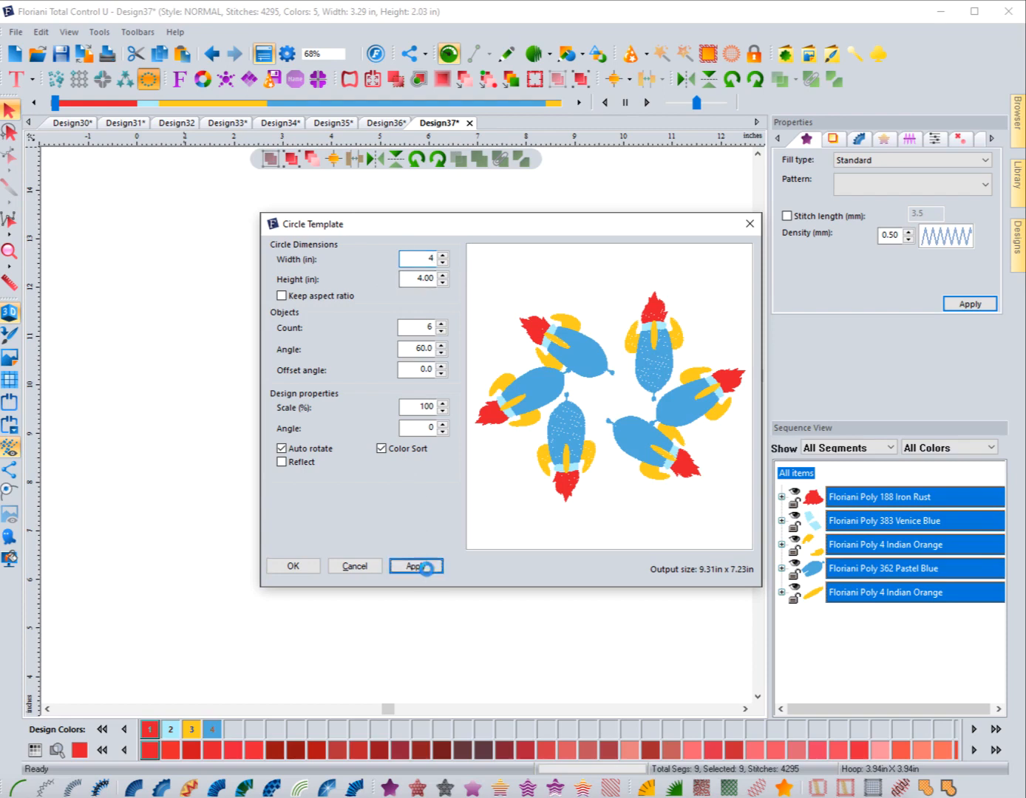
{"action": "left_click", "coordinate": [281, 295]}
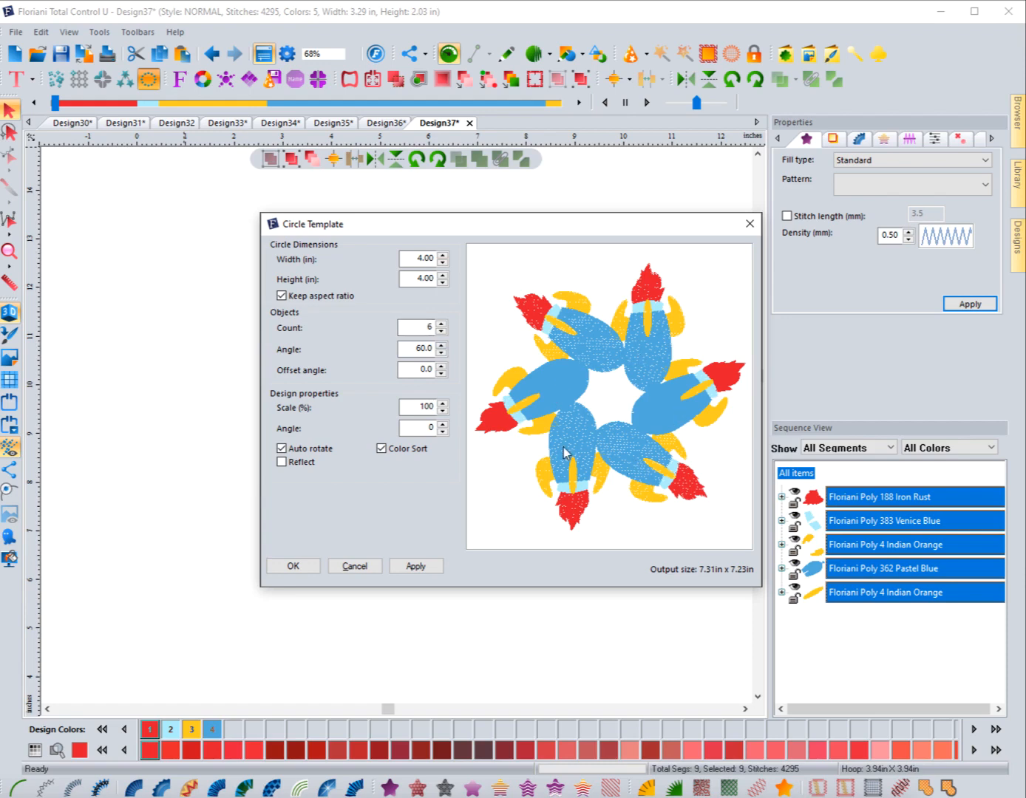
Reduce the number of rockets in the circle to 4.
{"action": "left_click", "coordinate": [442, 332]}
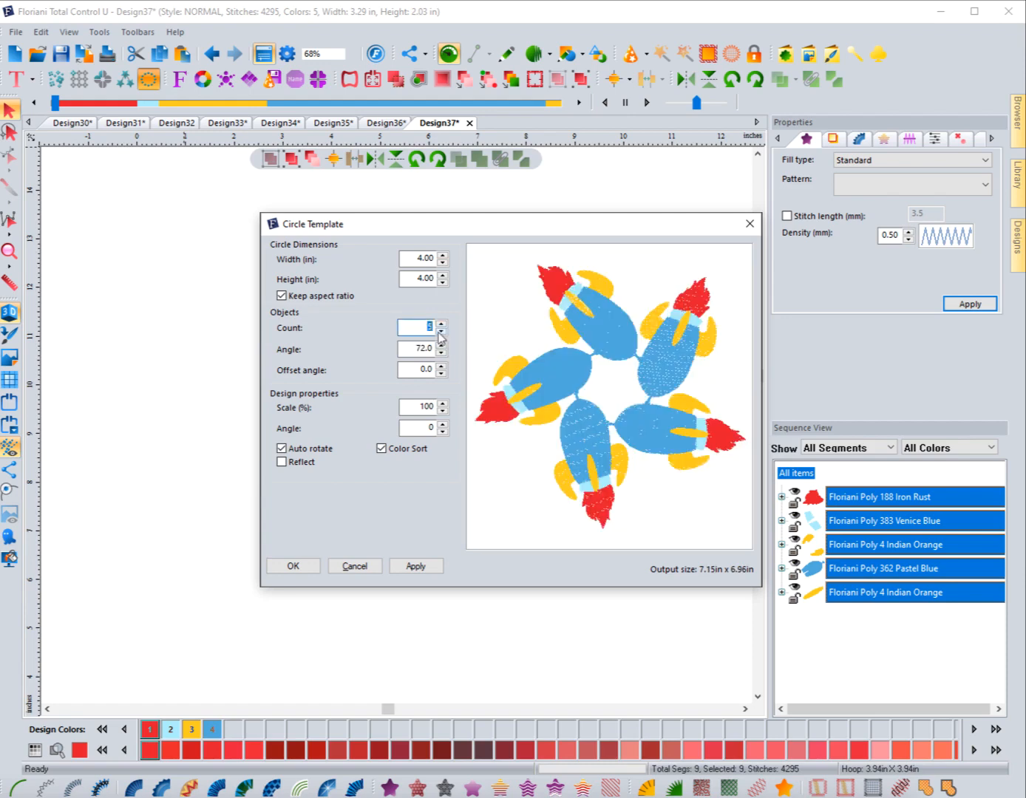
{"action": "left_click", "coordinate": [441, 332]}
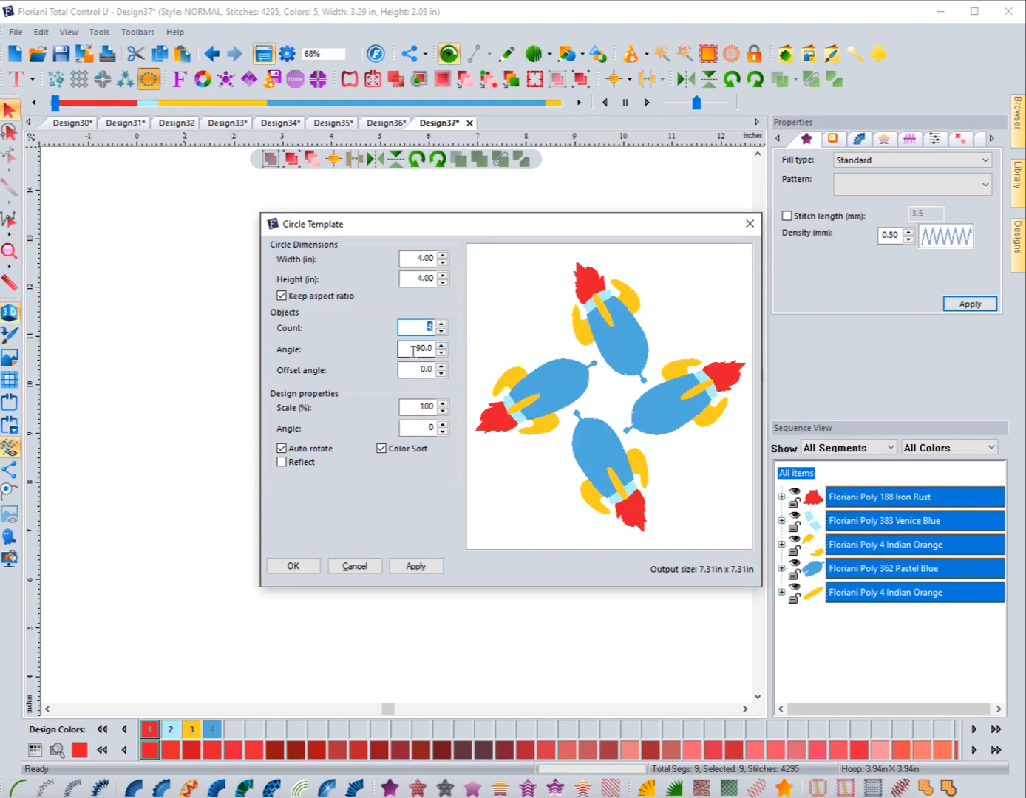
Preview the circle with an objects angle of 0 degrees, and set that angle back to 90 degrees.
{"action": "left_click_drag", "start_coordinate": [403, 348], "coordinate": [449, 345]}
{"action": "type", "text": "0"}
{"action": "left_click", "coordinate": [417, 567]}
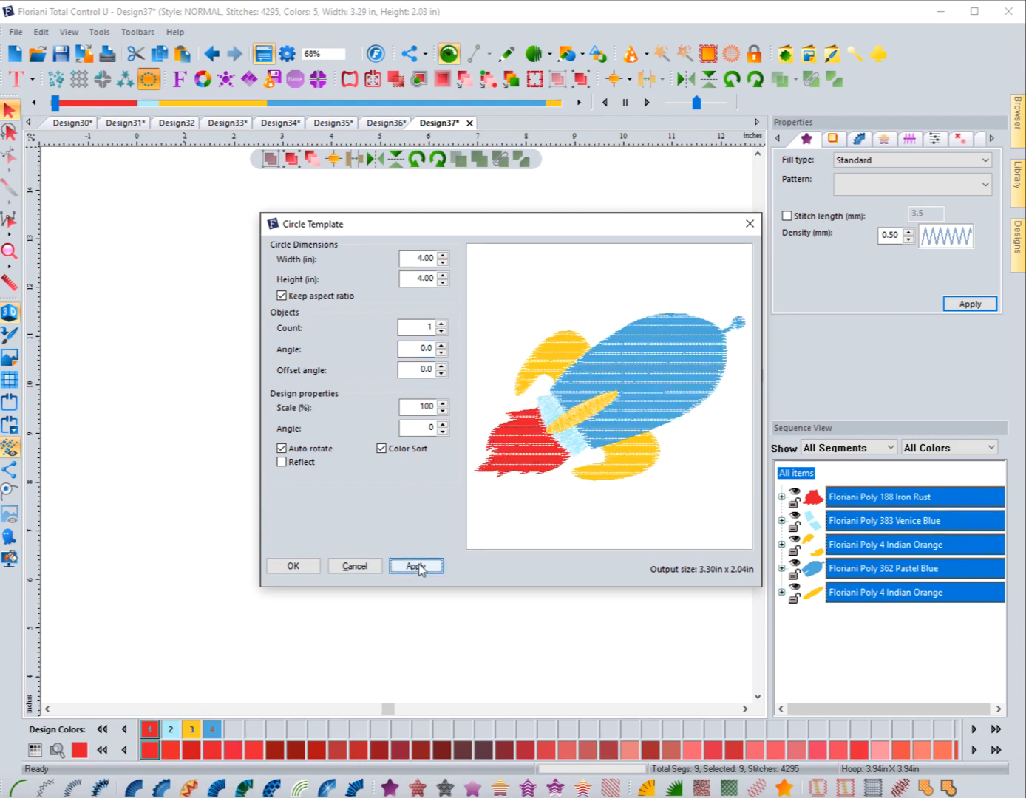
{"action": "double_click", "coordinate": [422, 349]}
{"action": "type", "text": "90"}
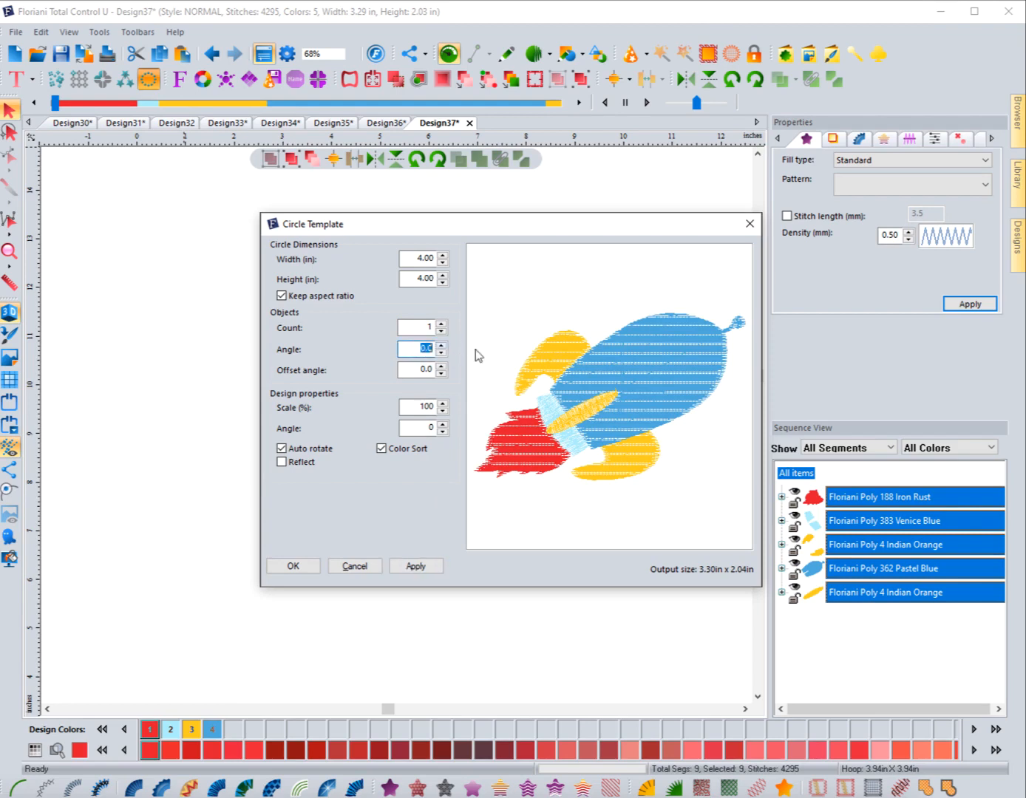
{"action": "left_click", "coordinate": [410, 572]}
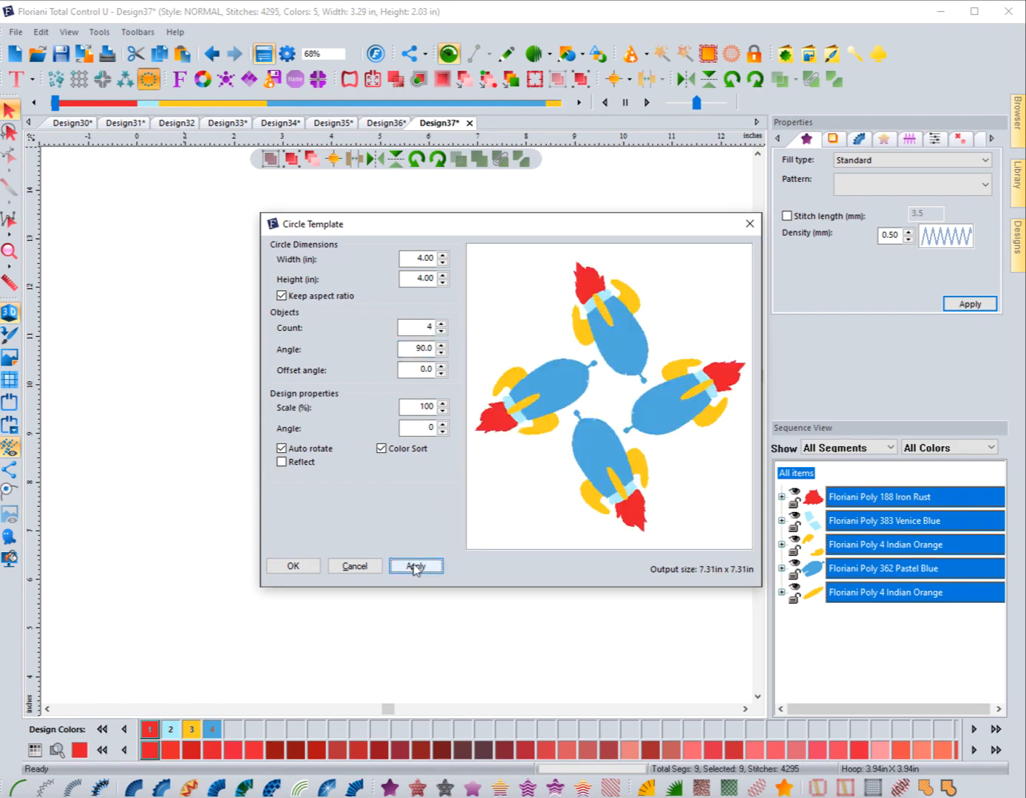
Lower the objects angle gradually to 72 degrees to preview the spacing, and restore it to 90 degrees.
{"action": "left_click", "coordinate": [442, 352]}
{"action": "left_click", "coordinate": [442, 352]}
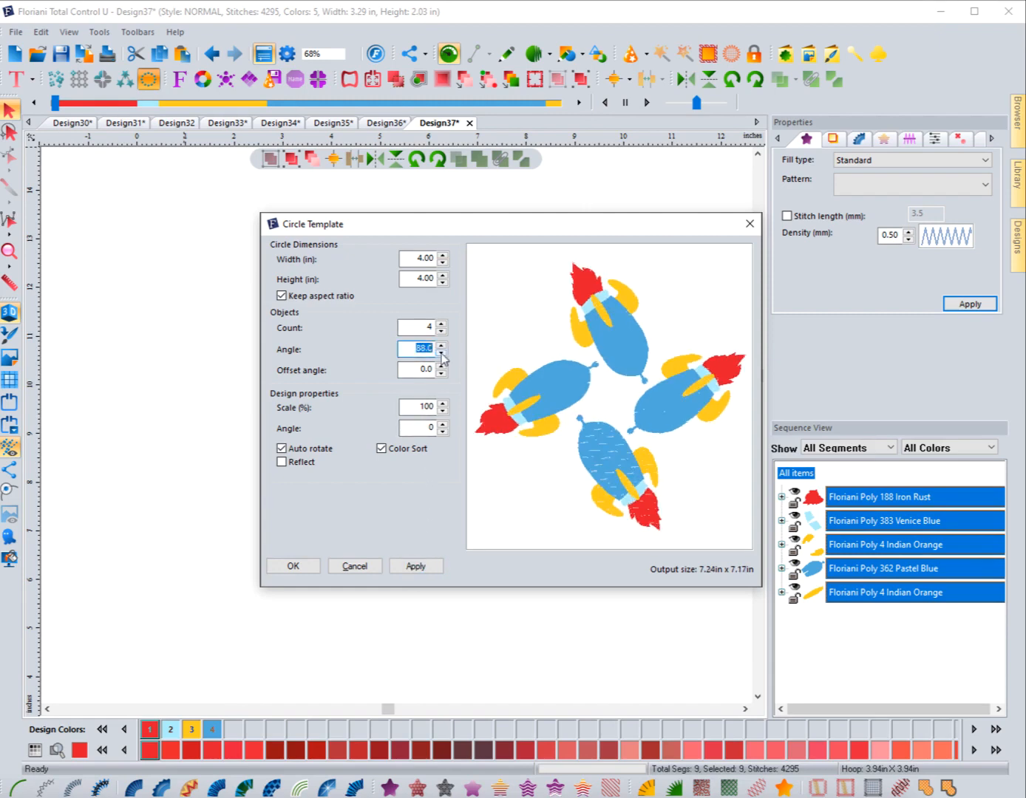
{"action": "left_click", "coordinate": [442, 353]}
{"action": "left_click", "coordinate": [442, 352]}
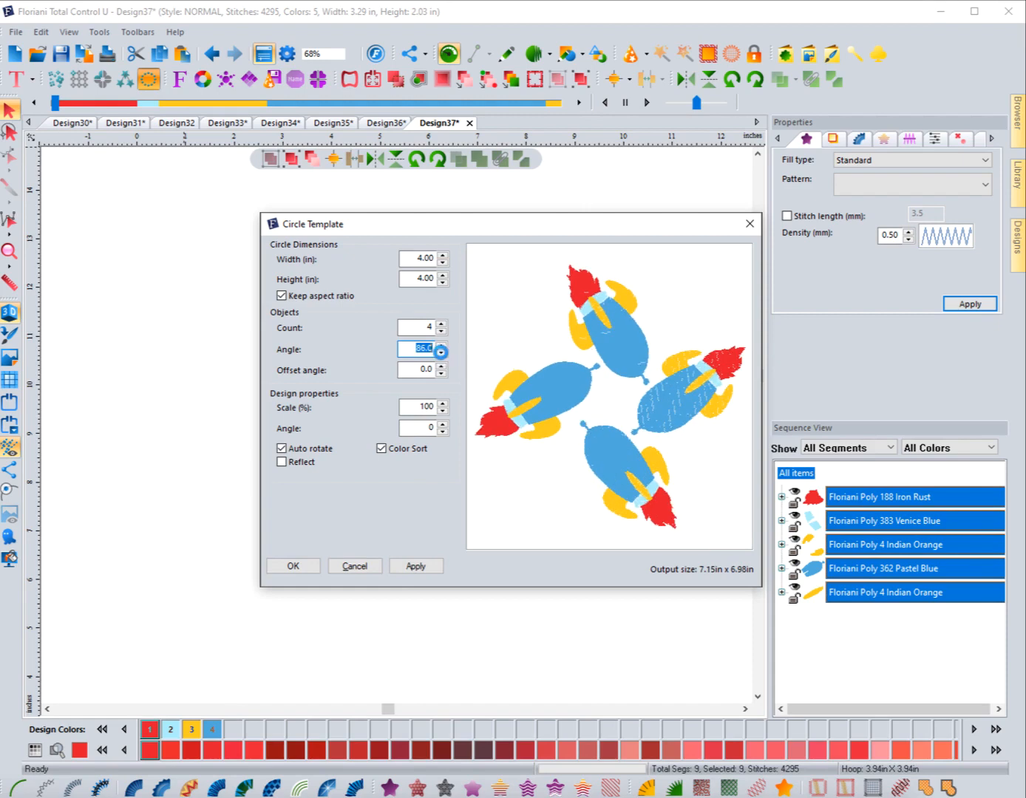
{"action": "left_click", "coordinate": [442, 352]}
{"action": "left_click", "coordinate": [442, 353]}
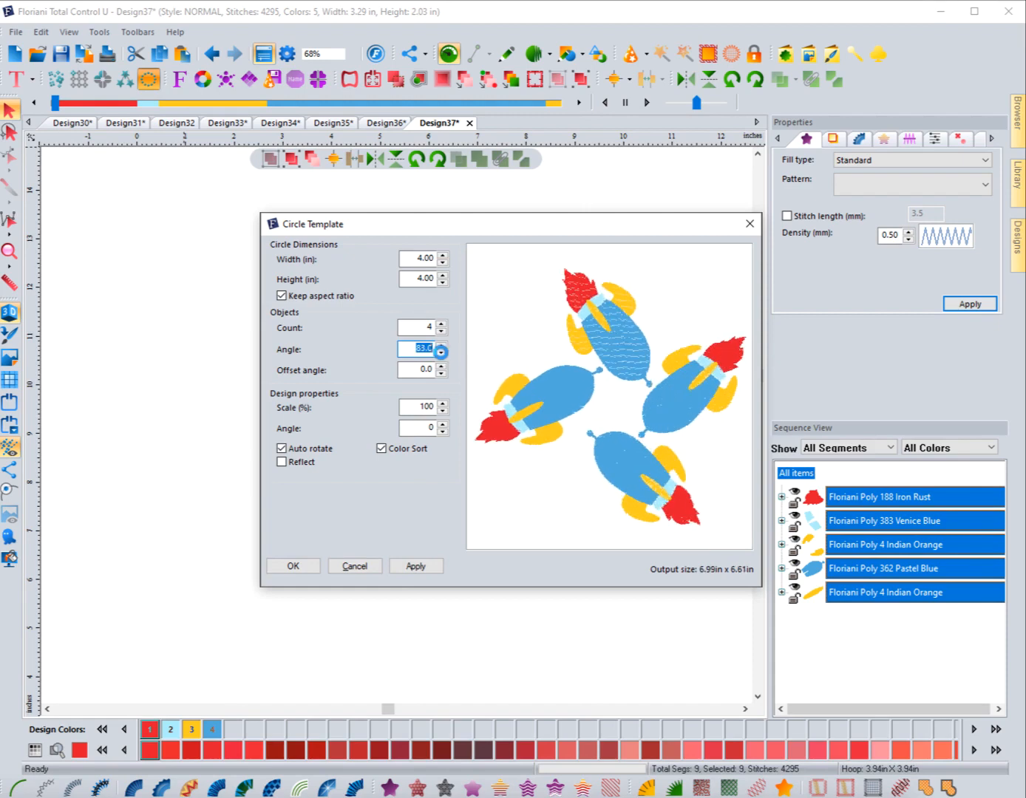
{"action": "left_click", "coordinate": [441, 353]}
{"action": "left_click", "coordinate": [441, 353]}
{"action": "left_click", "coordinate": [442, 353]}
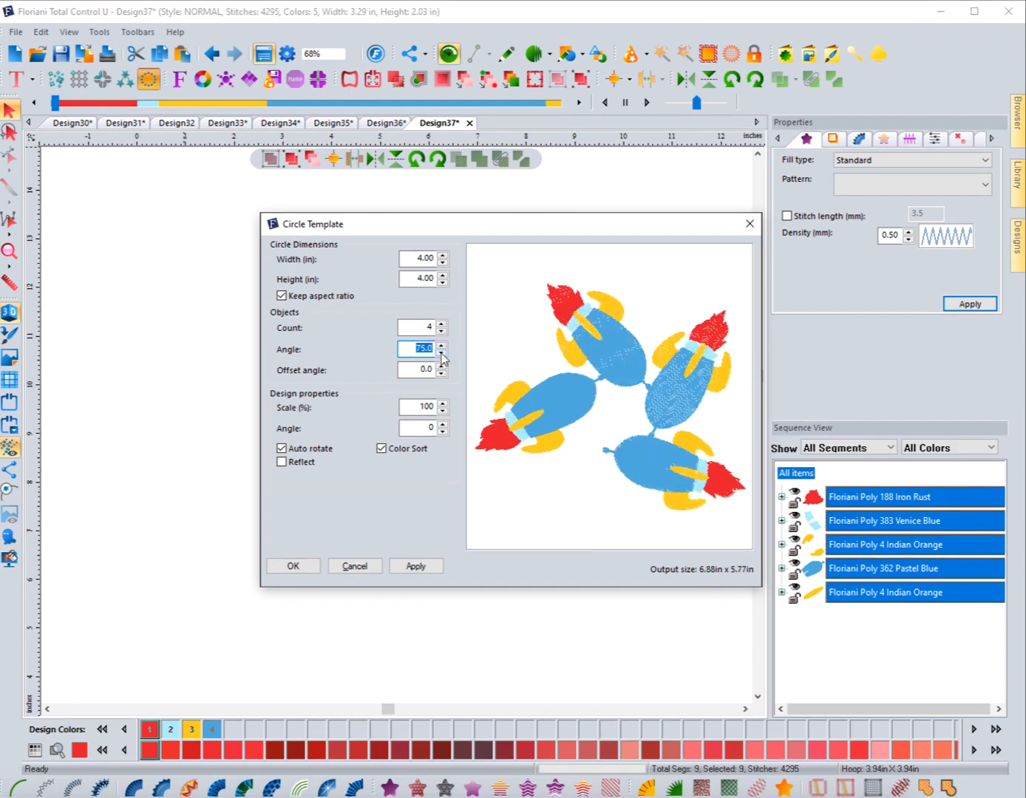
{"action": "left_click", "coordinate": [442, 353]}
{"action": "left_click", "coordinate": [442, 354]}
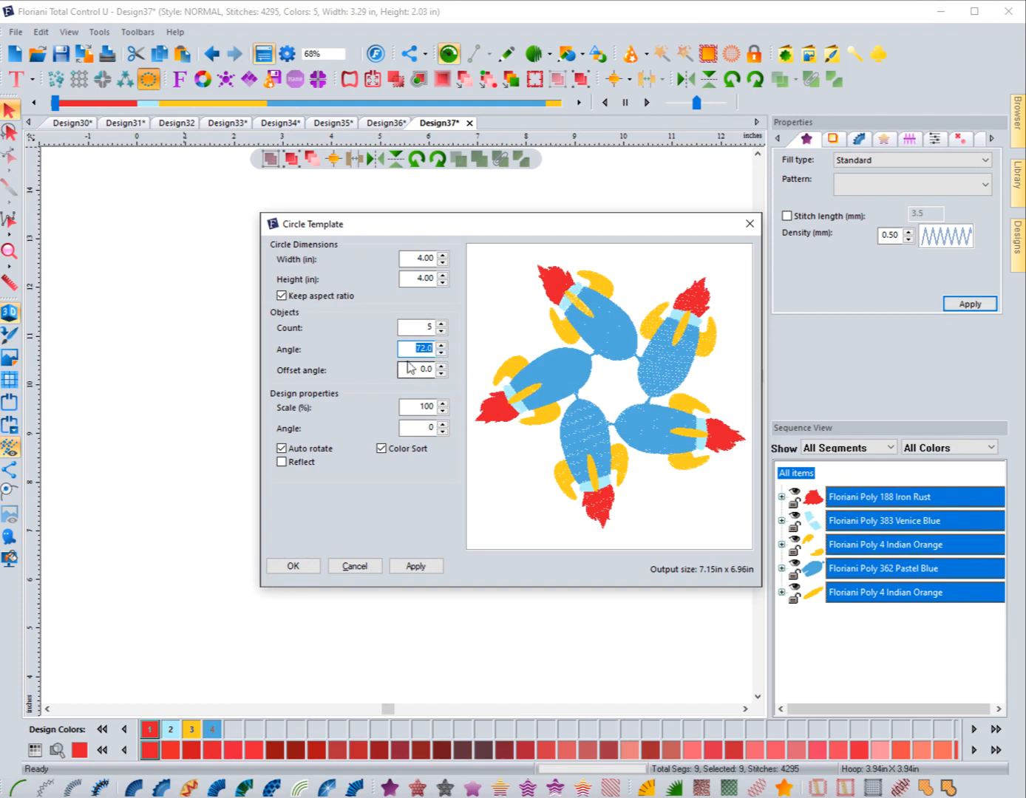
{"action": "type", "text": "90"}
{"action": "left_click", "coordinate": [422, 568]}
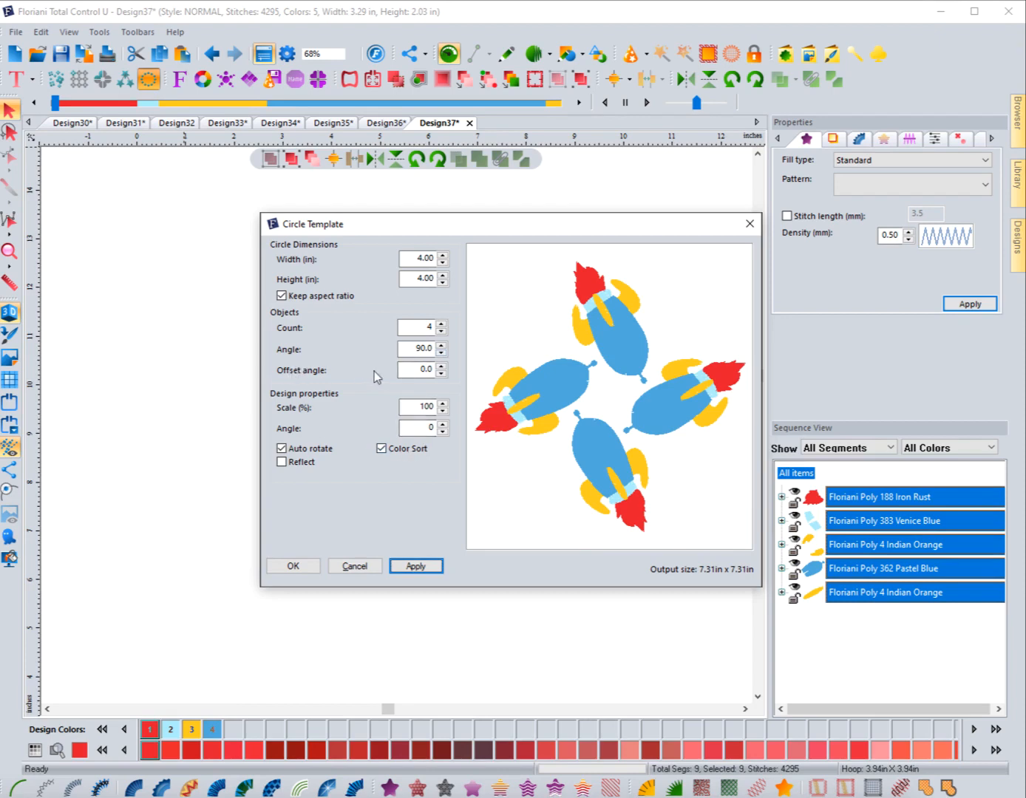
Preview the circle with an offset angle of 50 degrees, and reset the offset angle to 0.
{"action": "left_click", "coordinate": [421, 372]}
{"action": "left_click_drag", "start_coordinate": [419, 369], "coordinate": [462, 367]}
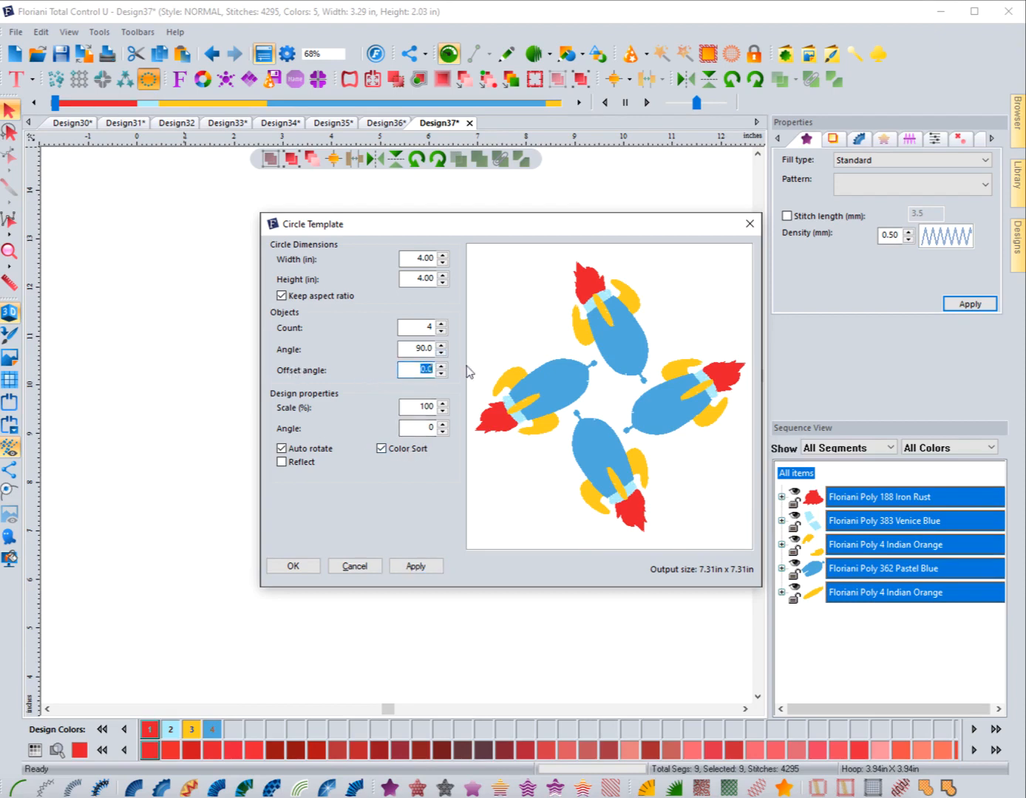
{"action": "type", "text": "50"}
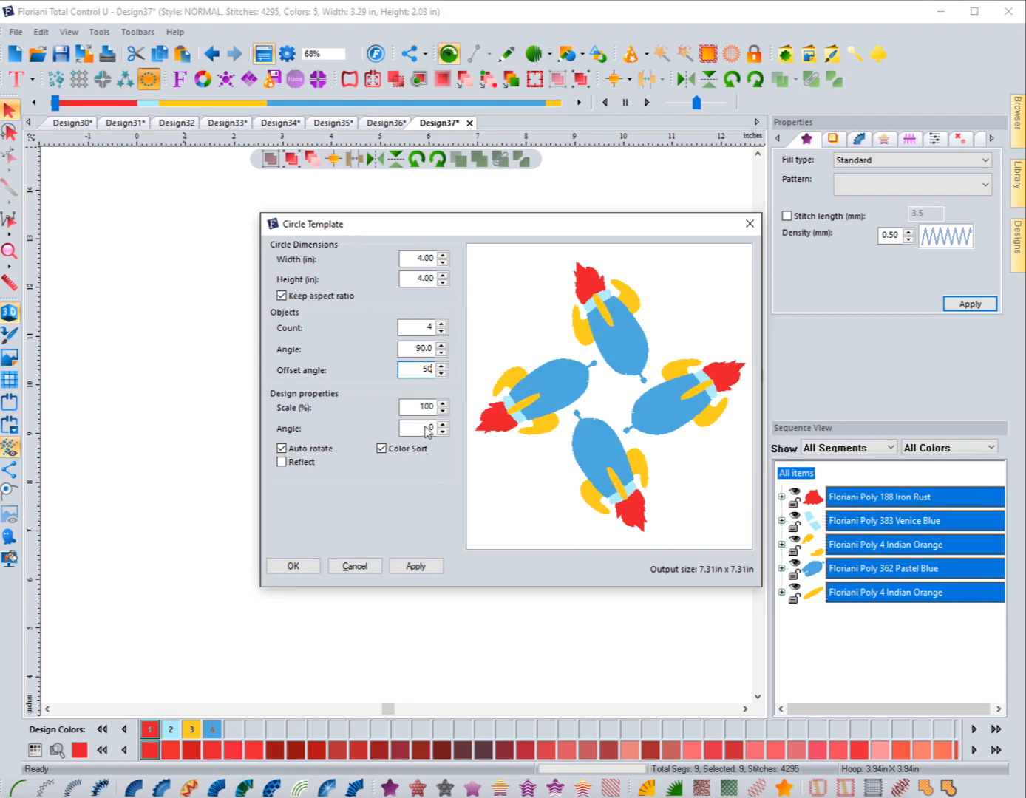
{"action": "left_click", "coordinate": [408, 567]}
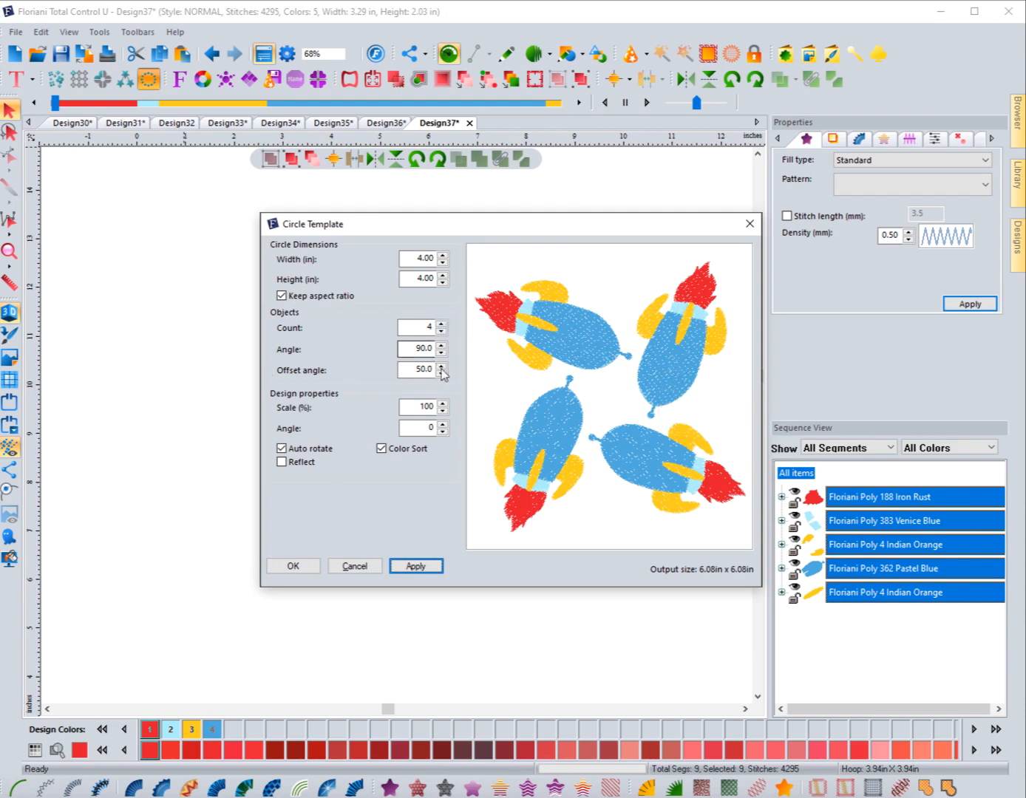
{"action": "left_click", "coordinate": [413, 368]}
{"action": "left_click_drag", "start_coordinate": [413, 367], "coordinate": [458, 376]}
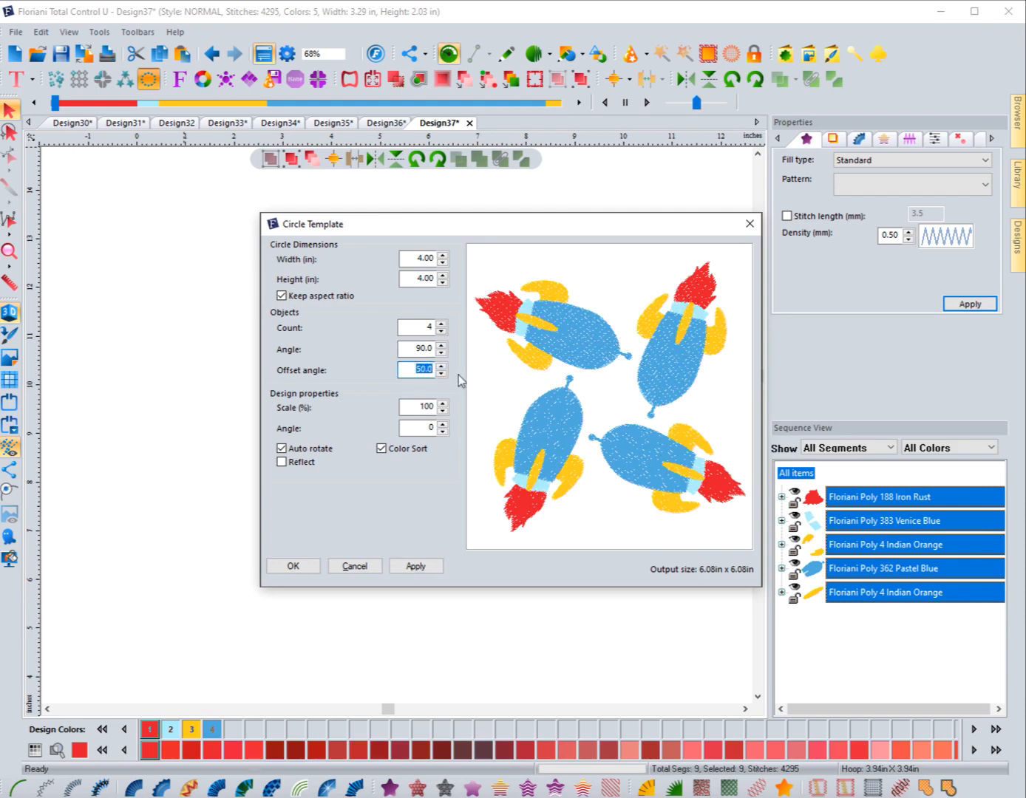
{"action": "type", "text": "0"}
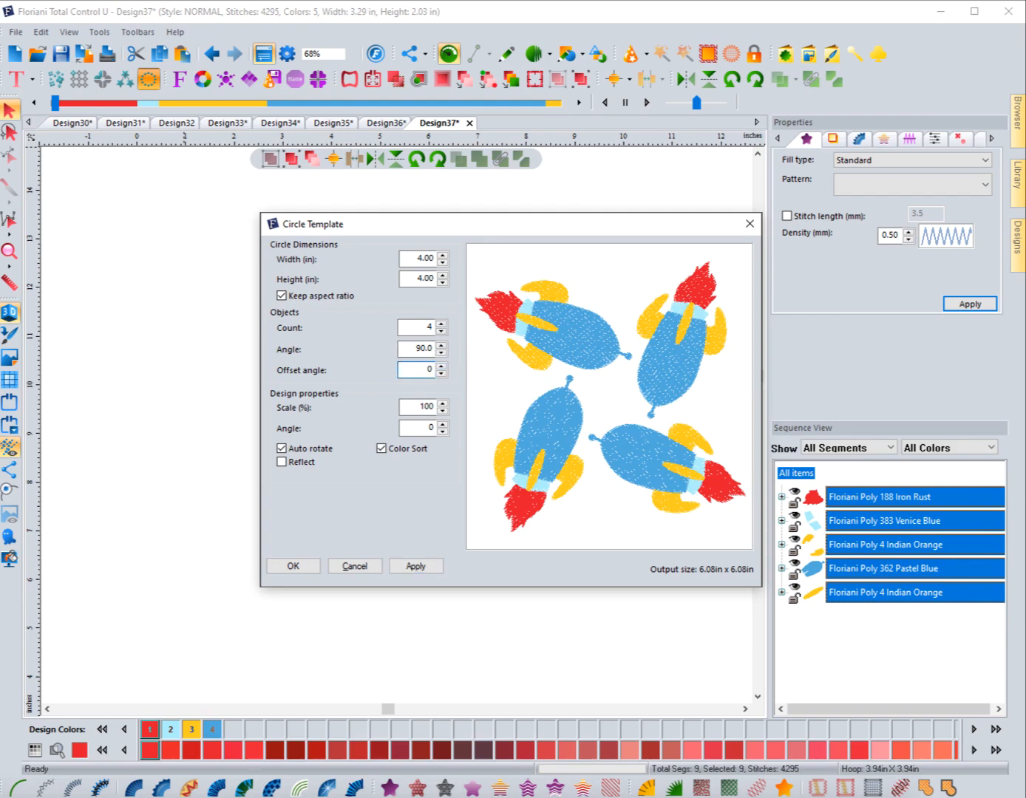
{"action": "left_click", "coordinate": [415, 566]}
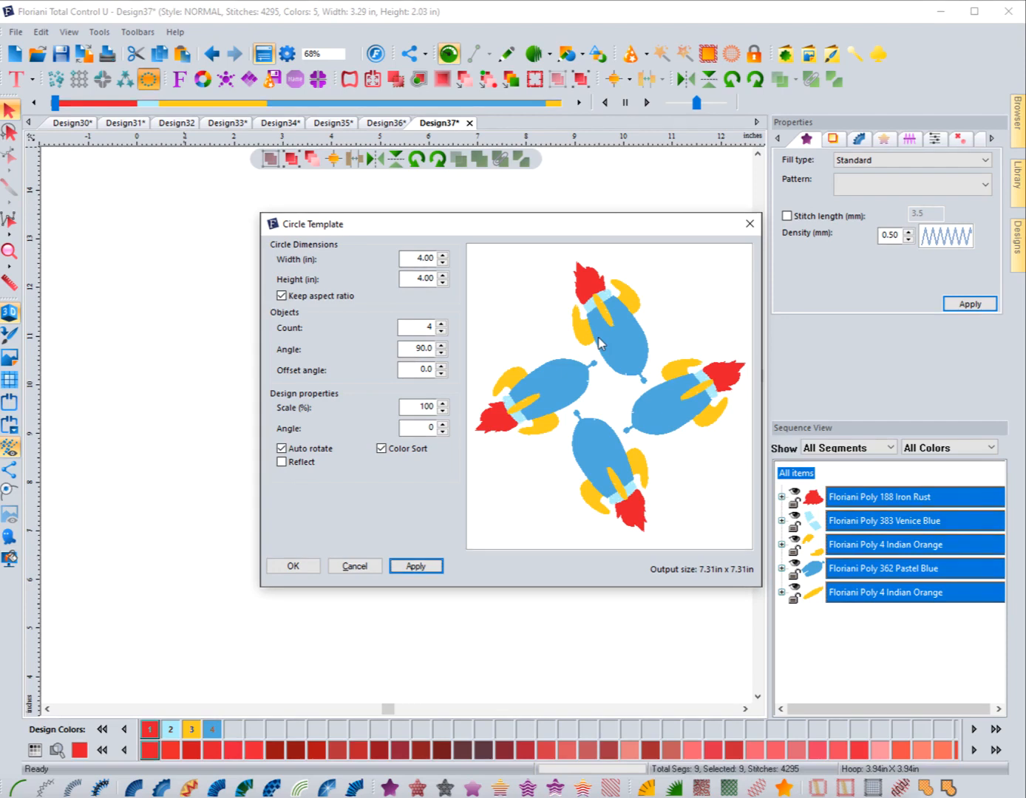
Scale the rockets in the circle to 75% and update the preview.
{"action": "left_click", "coordinate": [442, 370]}
{"action": "double_click", "coordinate": [418, 406]}
{"action": "type", "text": "75"}
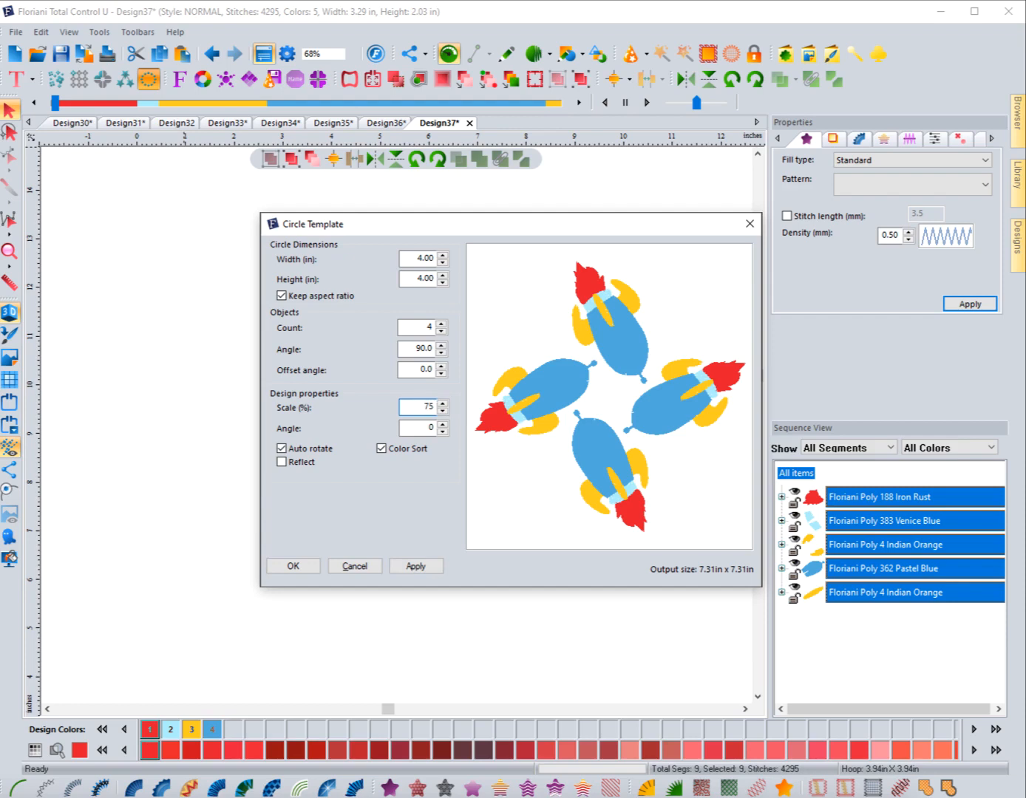
{"action": "left_click", "coordinate": [414, 566]}
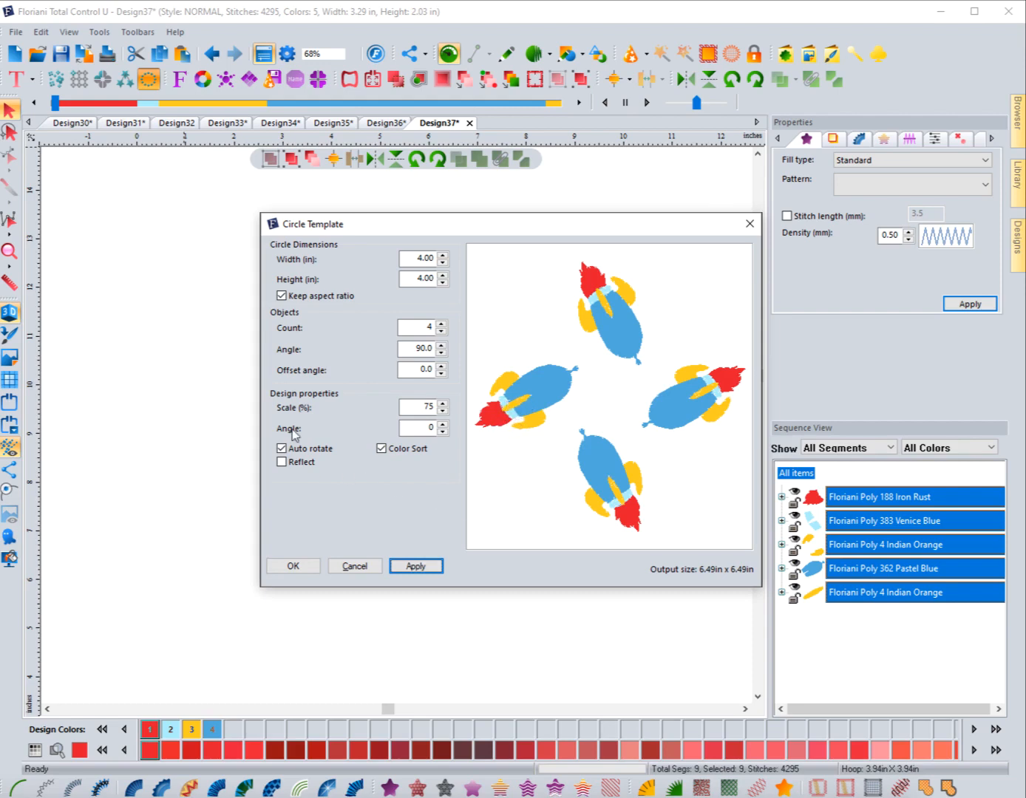
Preview the circle with each rocket rotated by a design angle of 50 degrees.
{"action": "left_click", "coordinate": [442, 423]}
{"action": "left_click", "coordinate": [442, 424]}
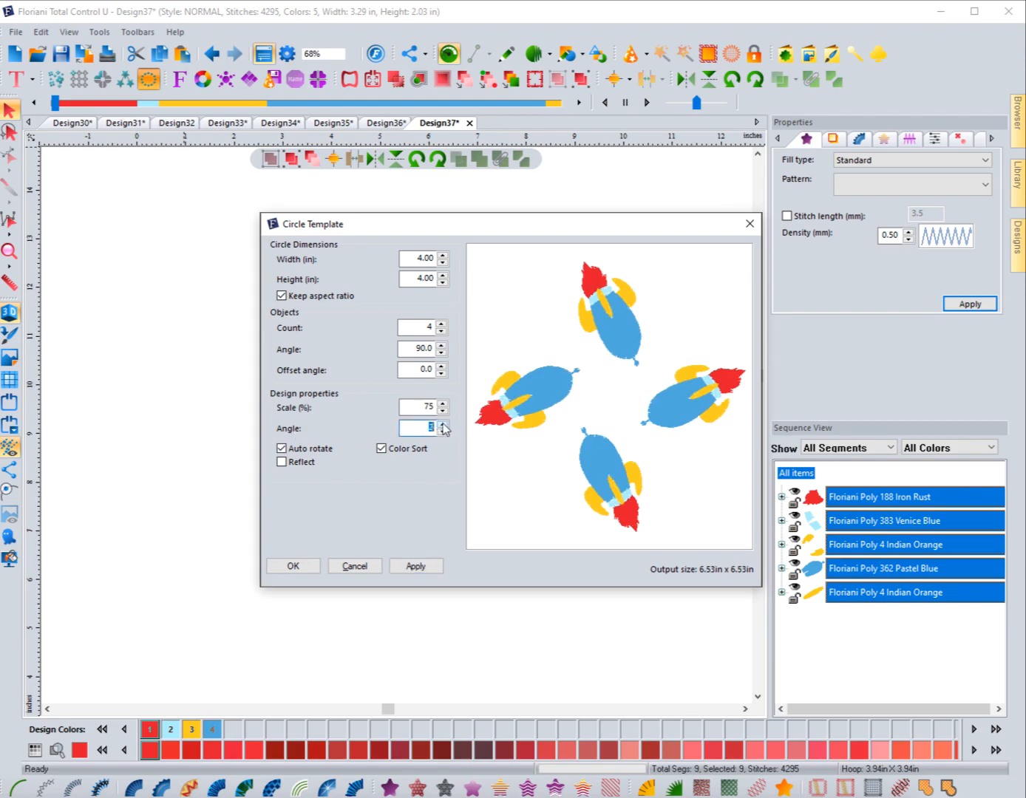
{"action": "left_click", "coordinate": [442, 423]}
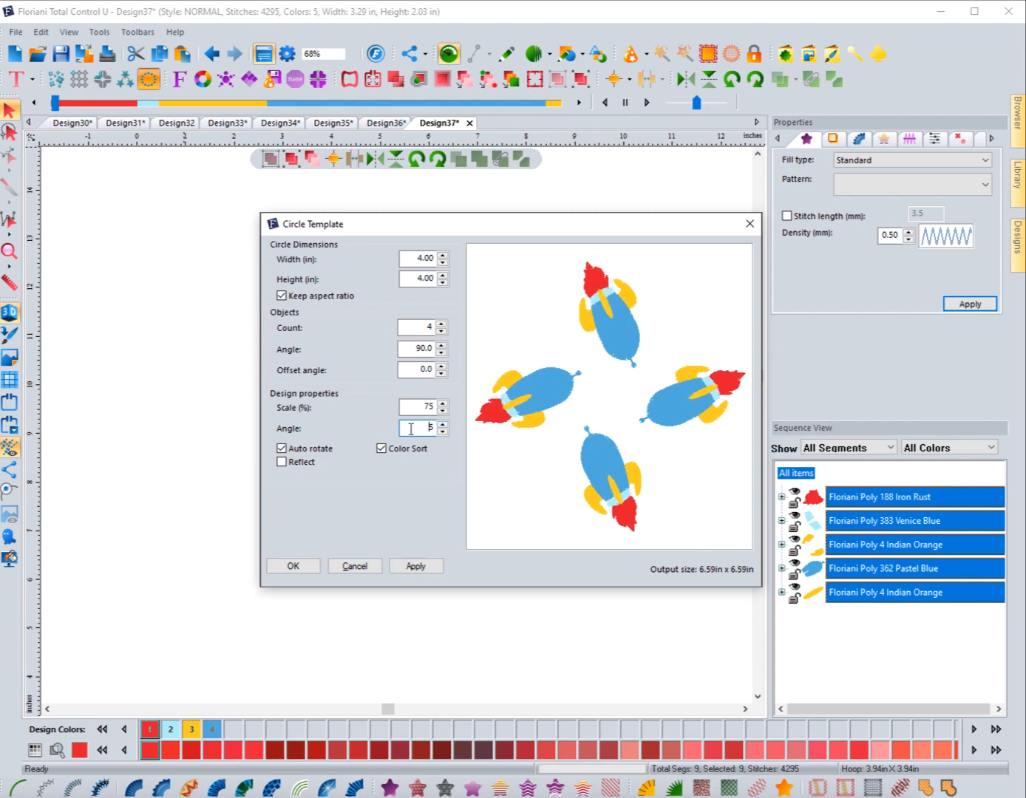
{"action": "type", "text": "50"}
{"action": "left_click", "coordinate": [414, 567]}
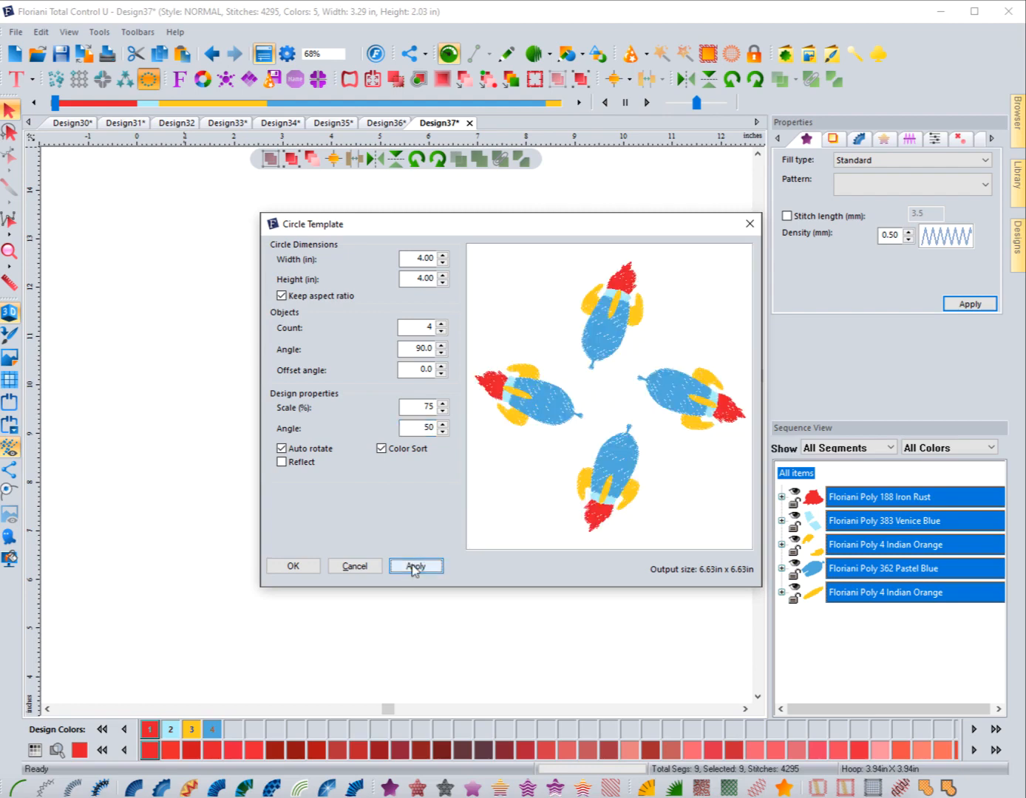
Preview the circle with a design angle of 90 degrees, and reset the design angle to 0.
{"action": "double_click", "coordinate": [419, 427]}
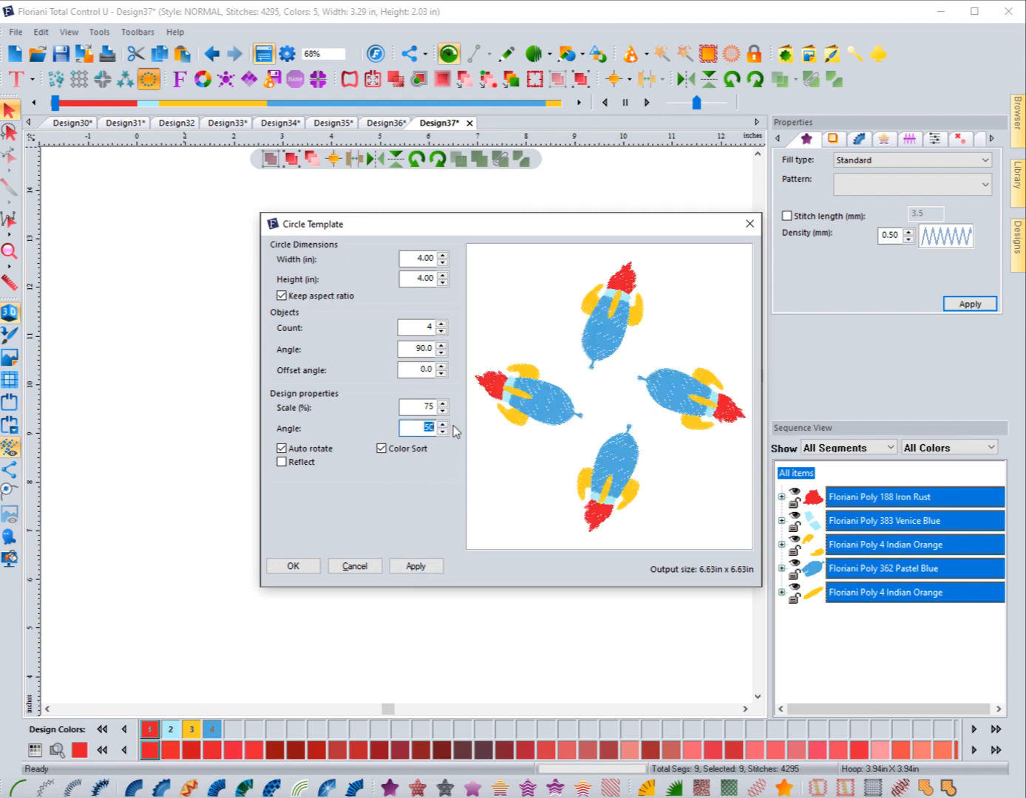
{"action": "type", "text": "90"}
{"action": "left_click", "coordinate": [406, 568]}
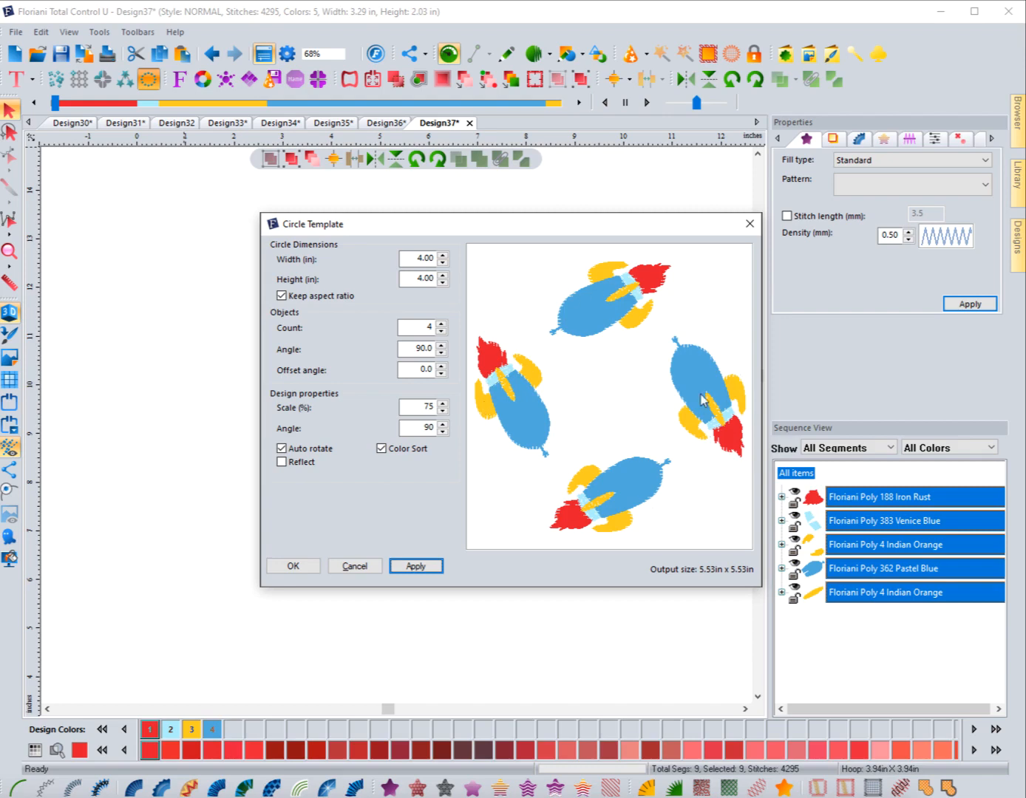
{"action": "double_click", "coordinate": [428, 428]}
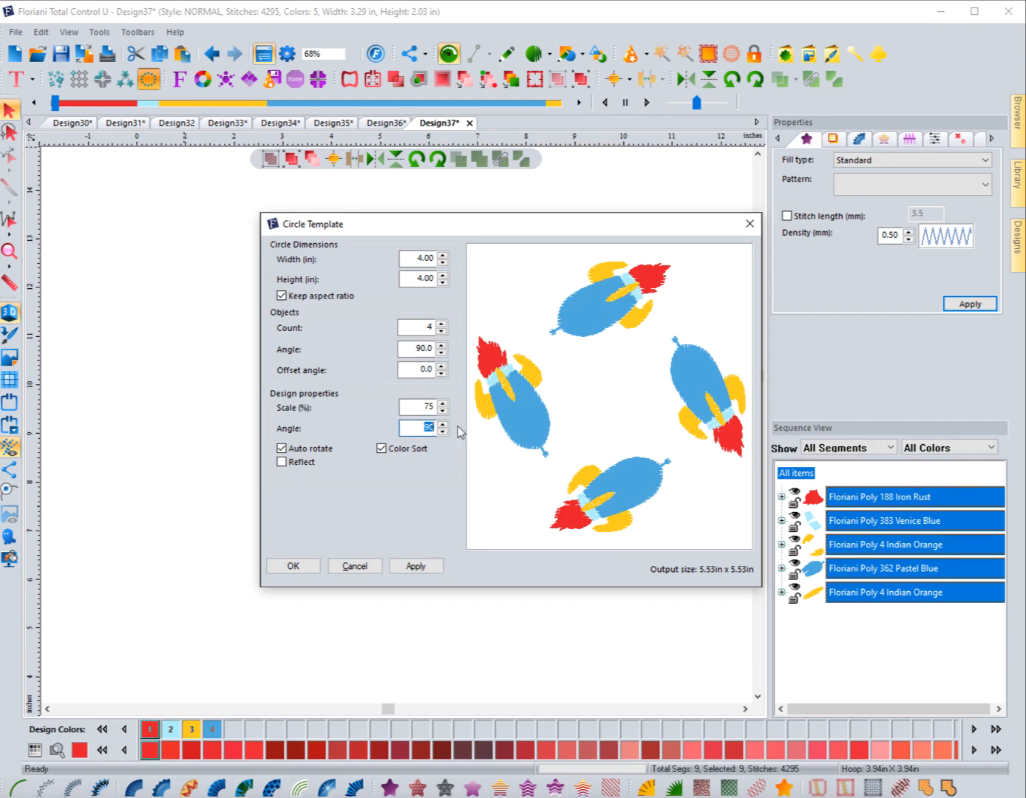
{"action": "type", "text": "0"}
{"action": "left_click", "coordinate": [418, 566]}
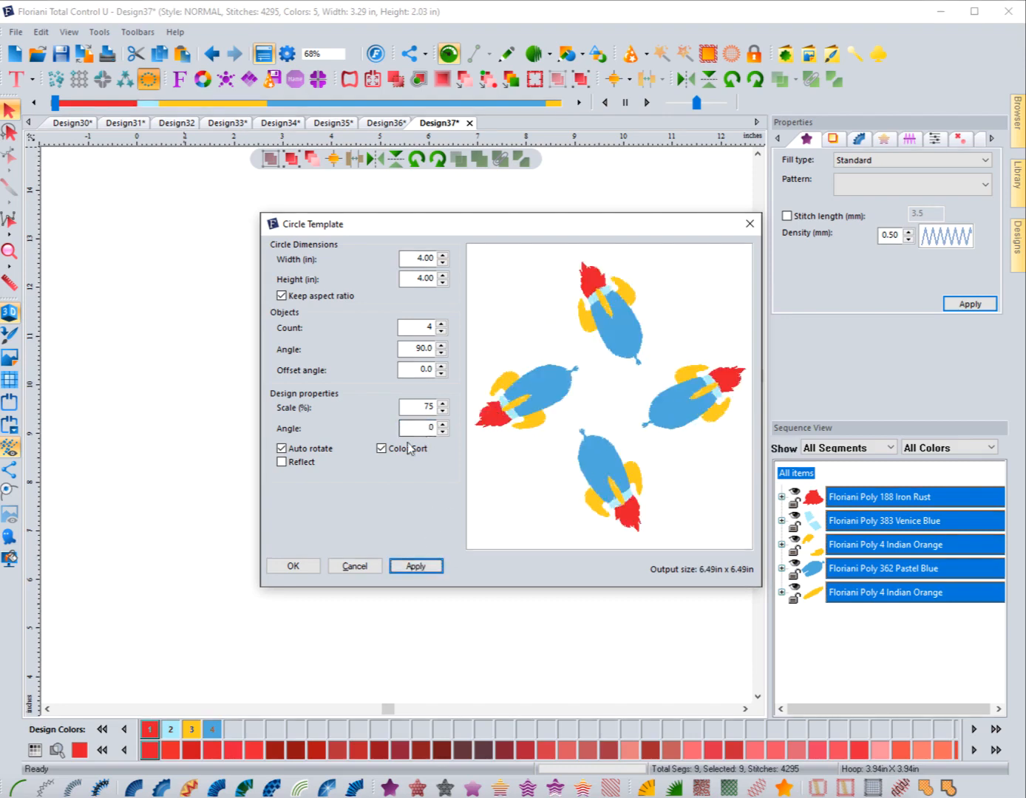
Preview the circle without Auto rotate and with Reflect, restoring each of the two options after its preview.
{"action": "left_click", "coordinate": [282, 449]}
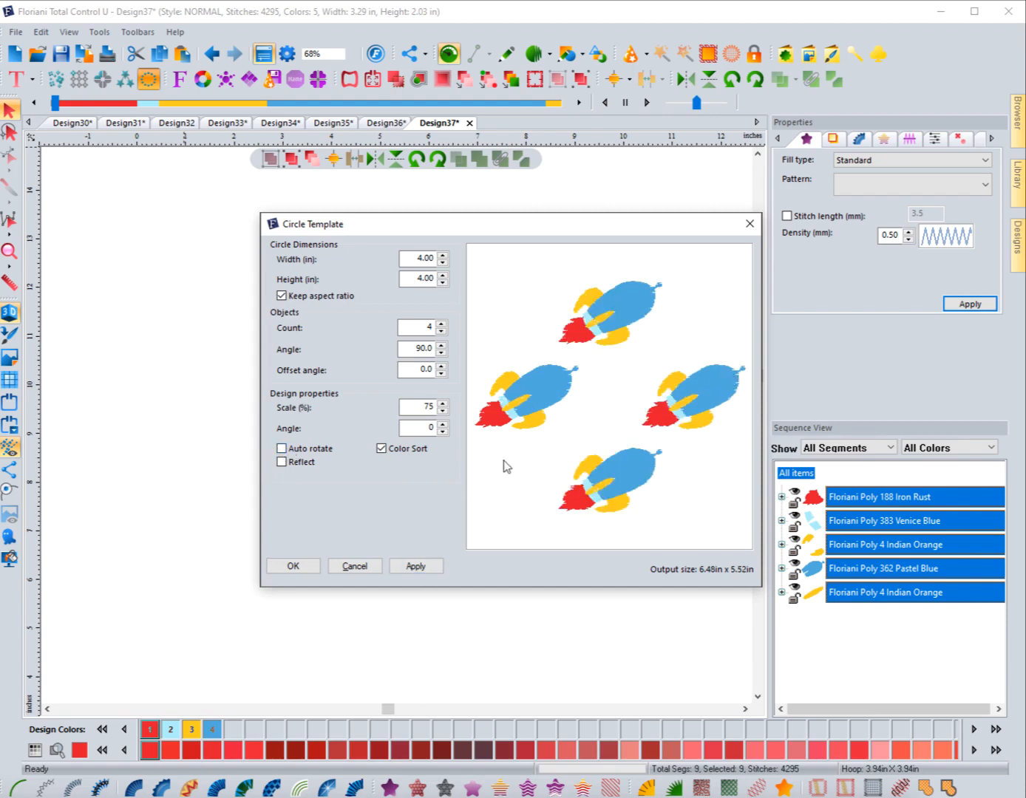
{"action": "left_click", "coordinate": [282, 449]}
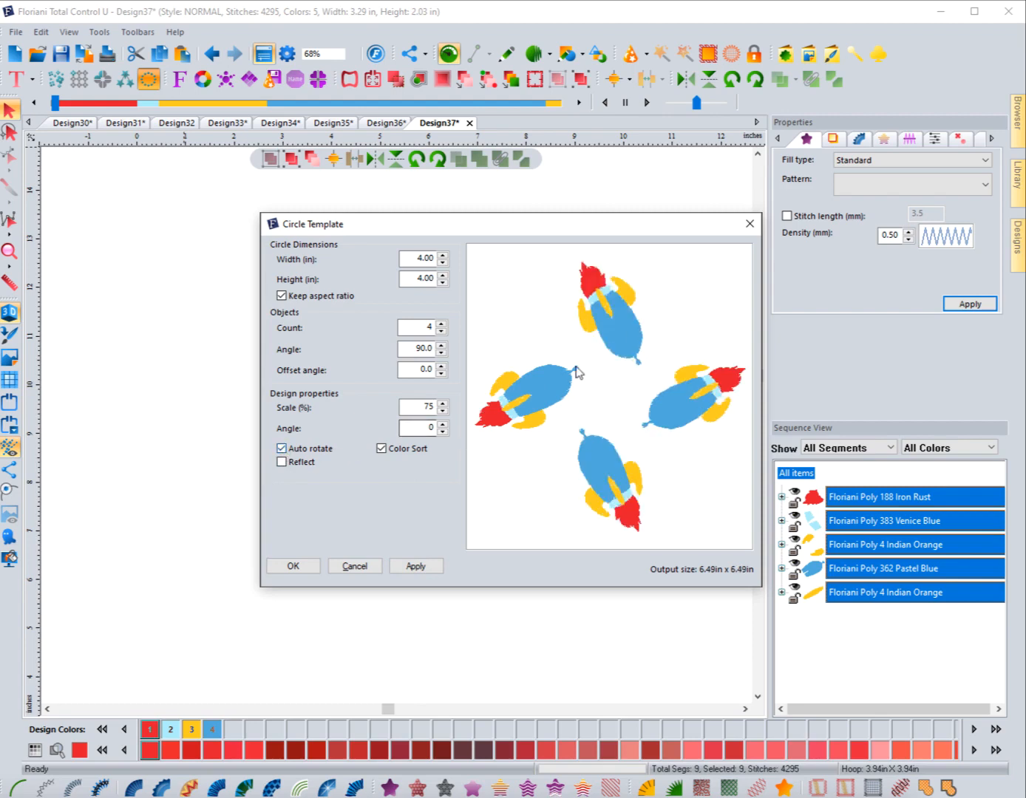
{"action": "left_click", "coordinate": [282, 462]}
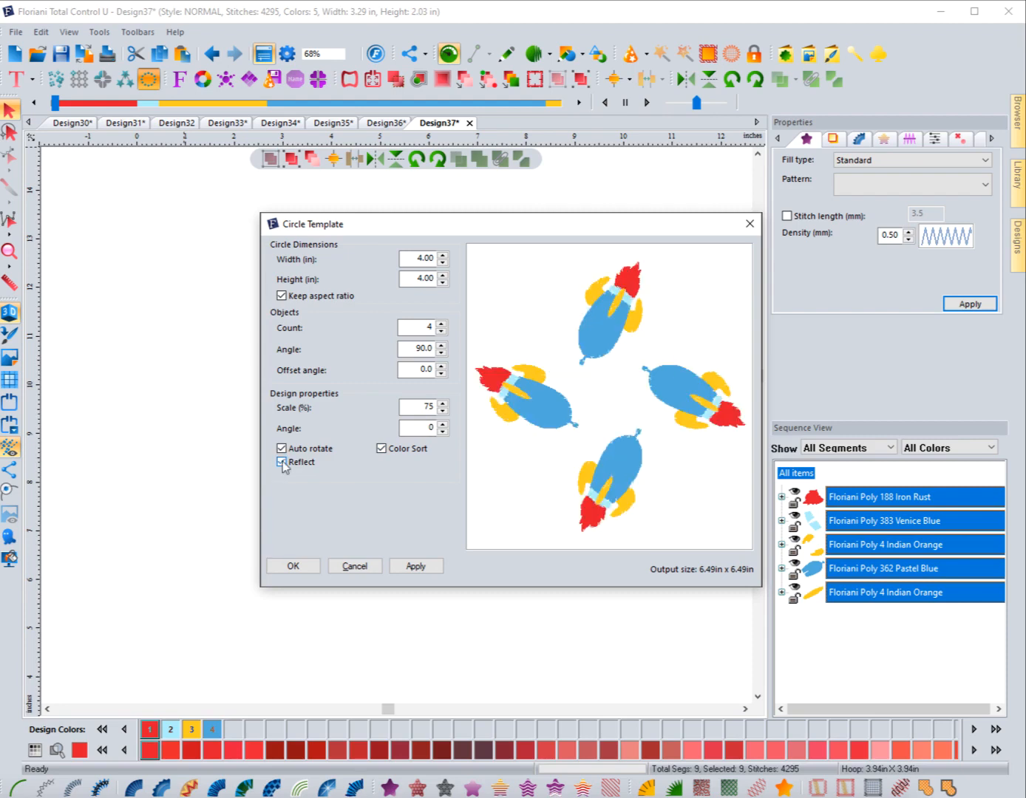
{"action": "left_click", "coordinate": [281, 462]}
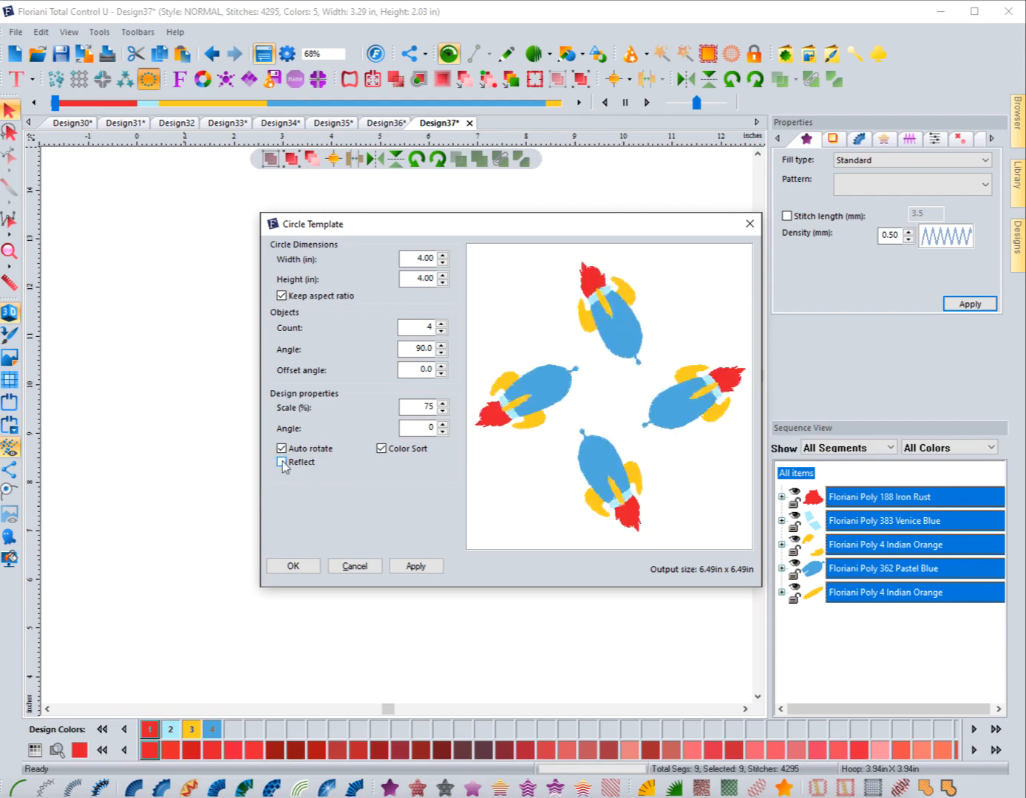
Turn on Reflect to mirror the rockets in the circle, comparing the preview with and without it.
{"action": "left_click", "coordinate": [281, 463]}
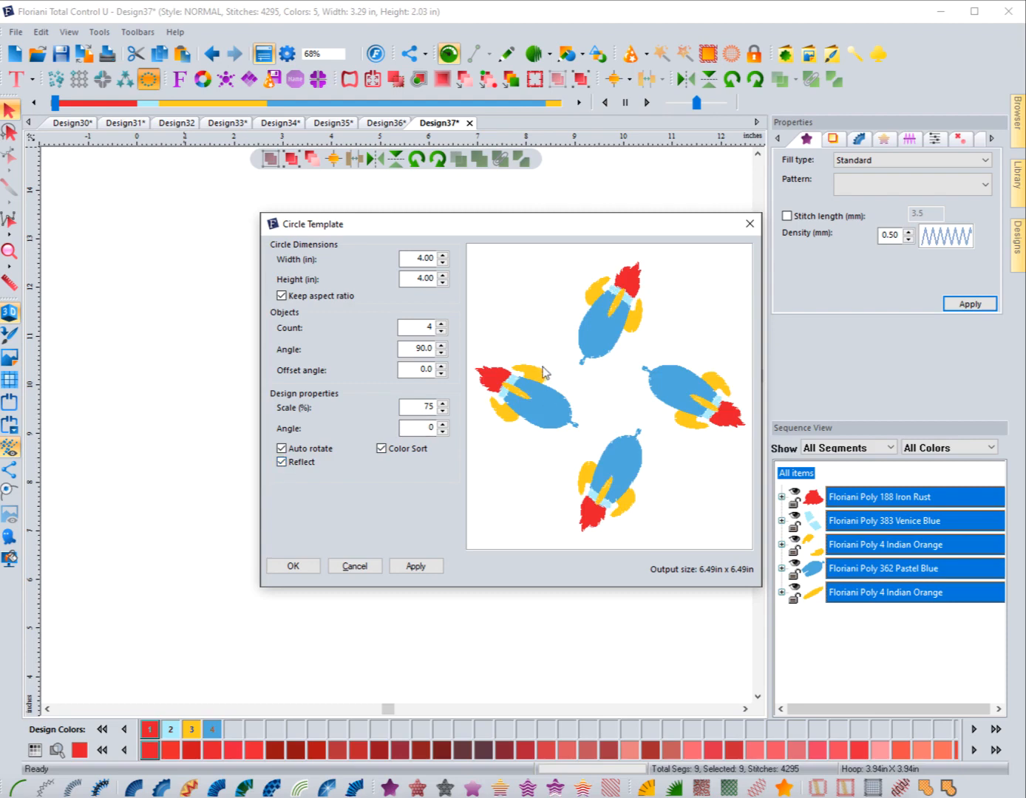
{"action": "left_click", "coordinate": [281, 461]}
{"action": "left_click", "coordinate": [281, 461]}
Preview the circle with the objects angle raised gradually to 316 degrees and with 0 degrees, and restore the angle to 90 degrees.
{"action": "left_click", "coordinate": [442, 344]}
{"action": "left_click", "coordinate": [442, 344]}
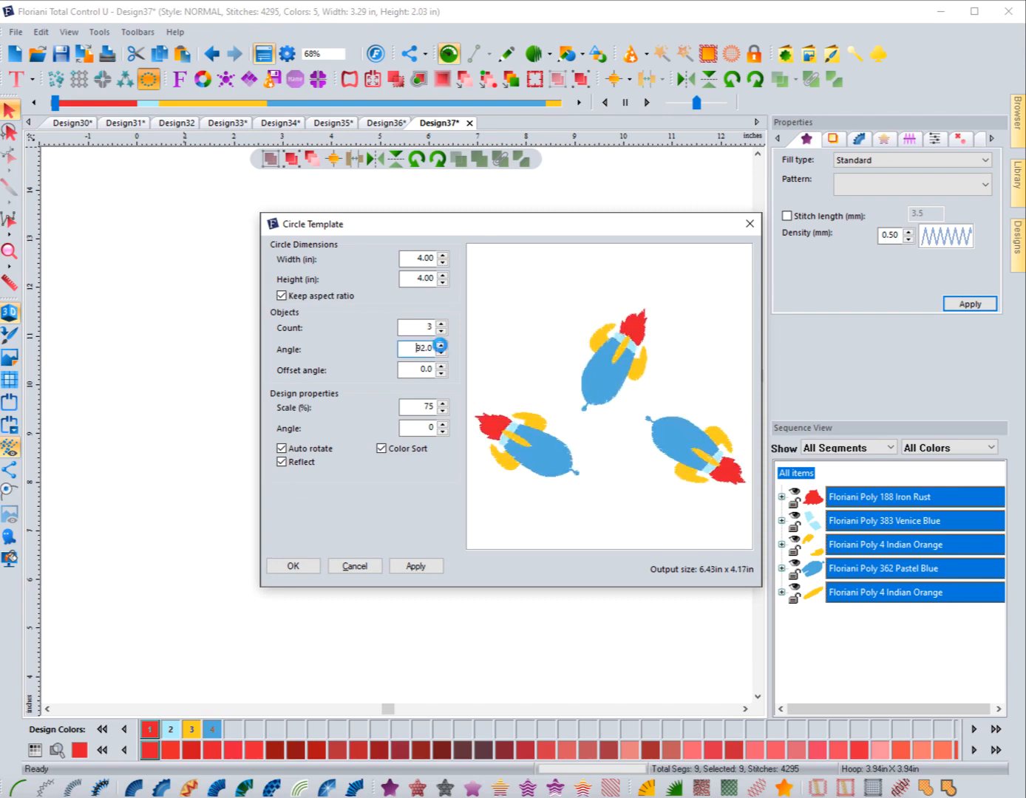
{"action": "left_click", "coordinate": [442, 345]}
{"action": "left_click_drag", "start_coordinate": [441, 345], "coordinate": [441, 350]}
{"action": "double_click", "coordinate": [418, 347]}
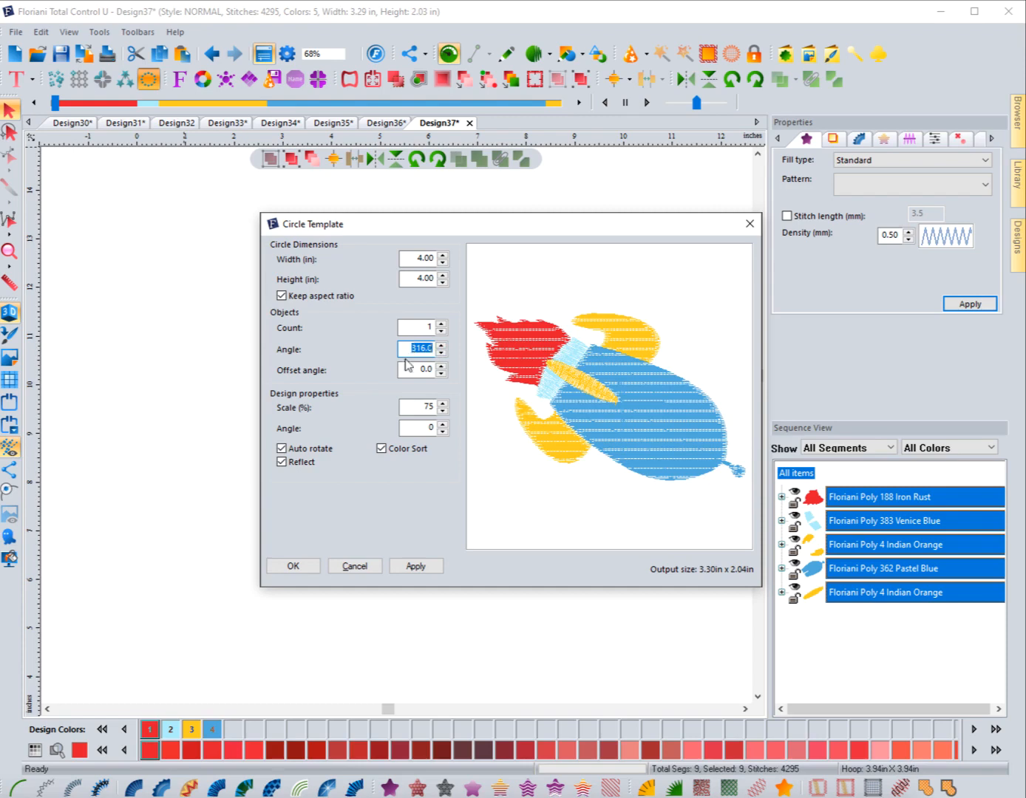
{"action": "type", "text": "0"}
{"action": "left_click", "coordinate": [416, 566]}
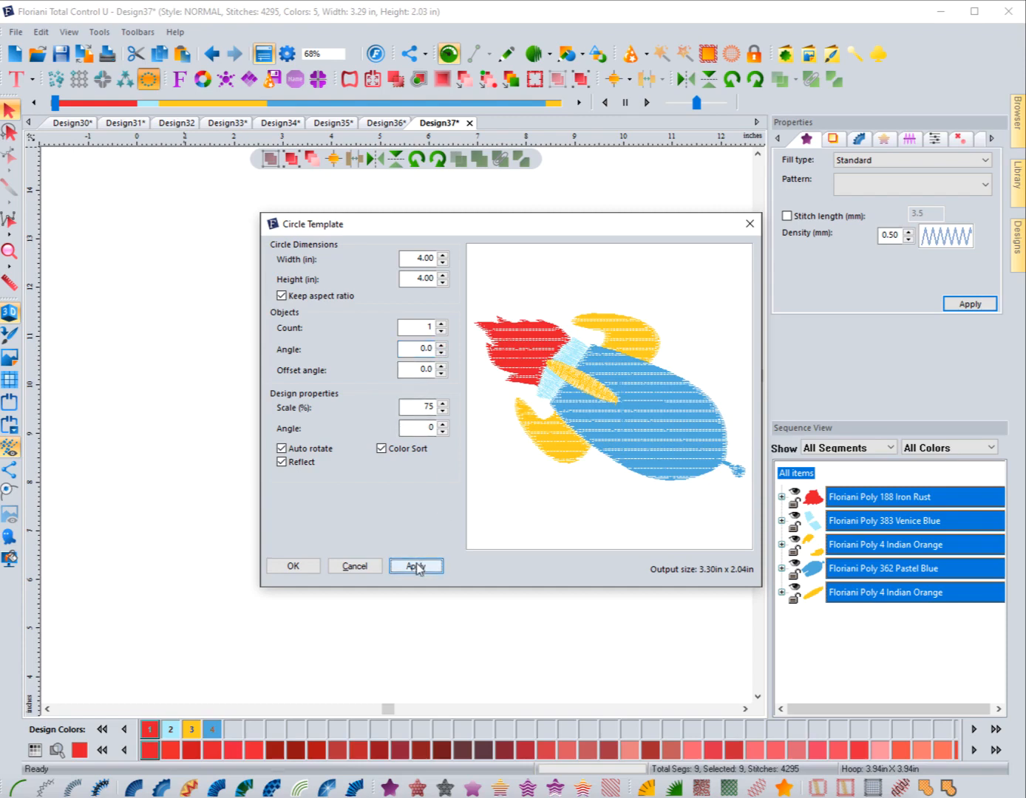
{"action": "double_click", "coordinate": [417, 348]}
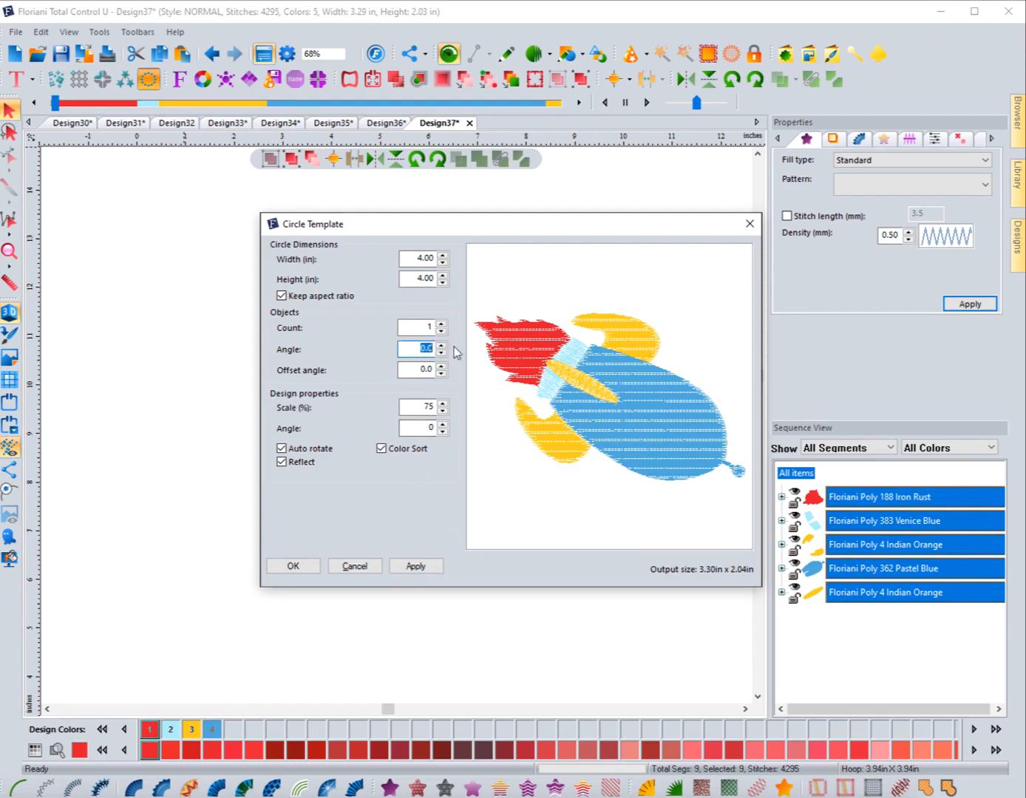
{"action": "type", "text": "90"}
{"action": "left_click", "coordinate": [417, 565]}
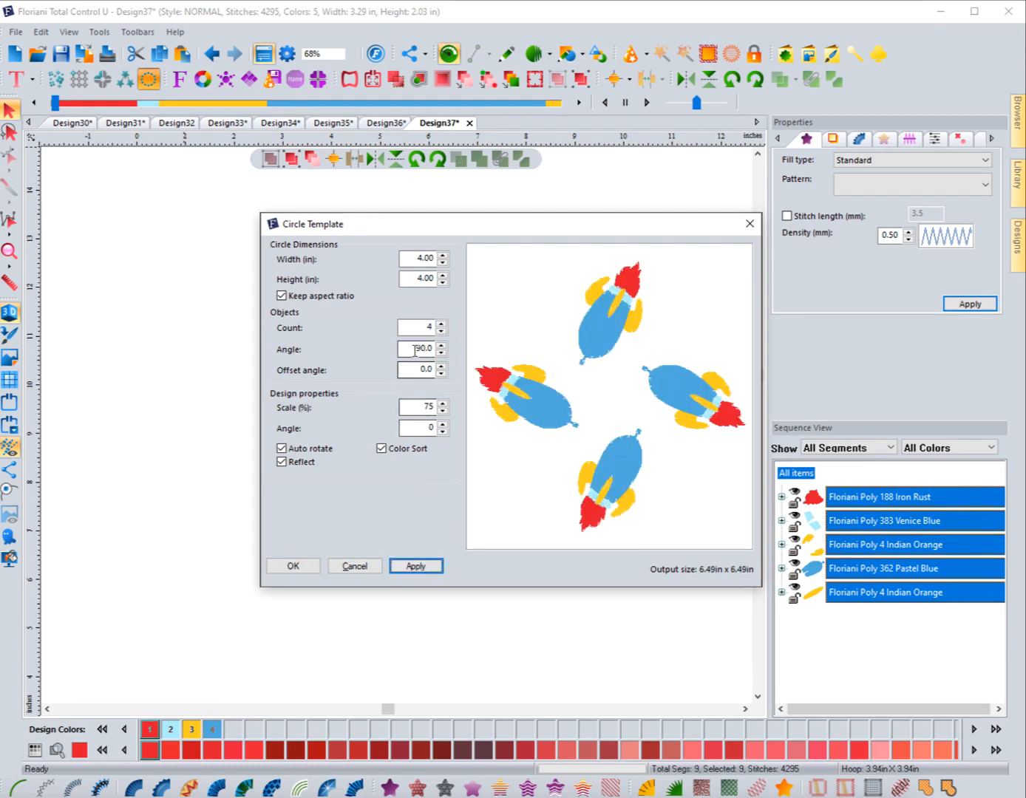
Raise the offset angle gradually to 206 degrees to preview the shifted rockets, and reset it to 0.
{"action": "left_click", "coordinate": [441, 365]}
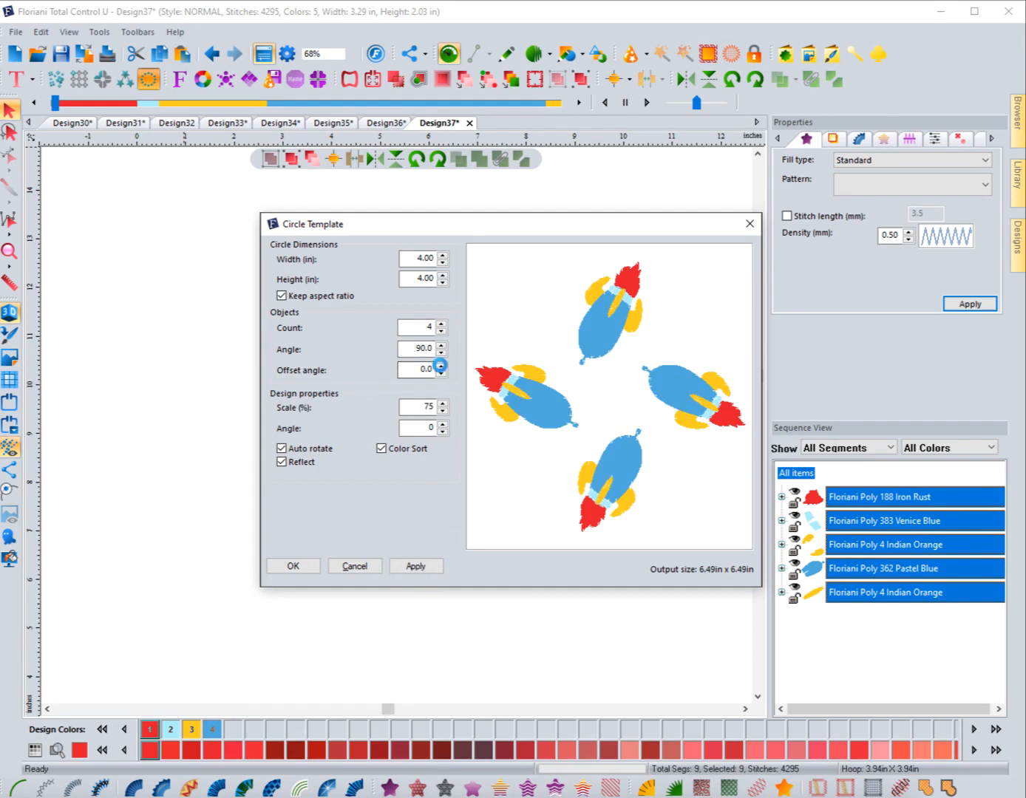
{"action": "left_click", "coordinate": [442, 365]}
{"action": "left_click", "coordinate": [442, 365]}
{"action": "left_click", "coordinate": [442, 366]}
{"action": "left_click", "coordinate": [442, 365]}
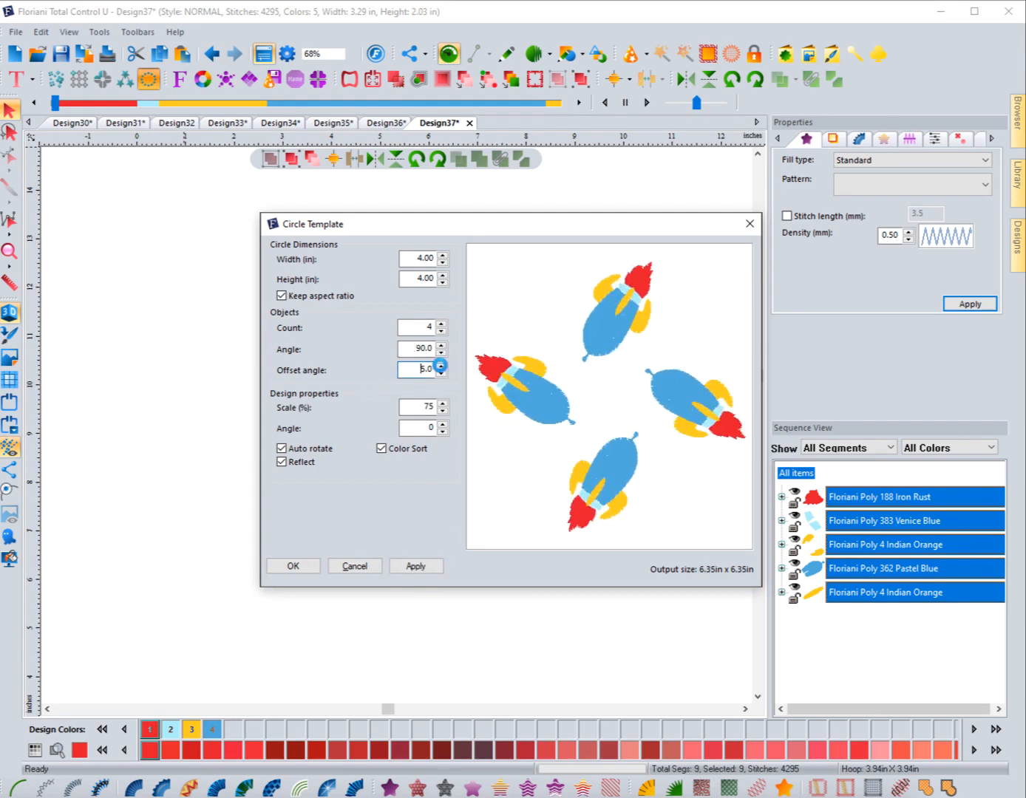
{"action": "left_click", "coordinate": [441, 366]}
{"action": "left_click_drag", "start_coordinate": [442, 367], "coordinate": [442, 365]}
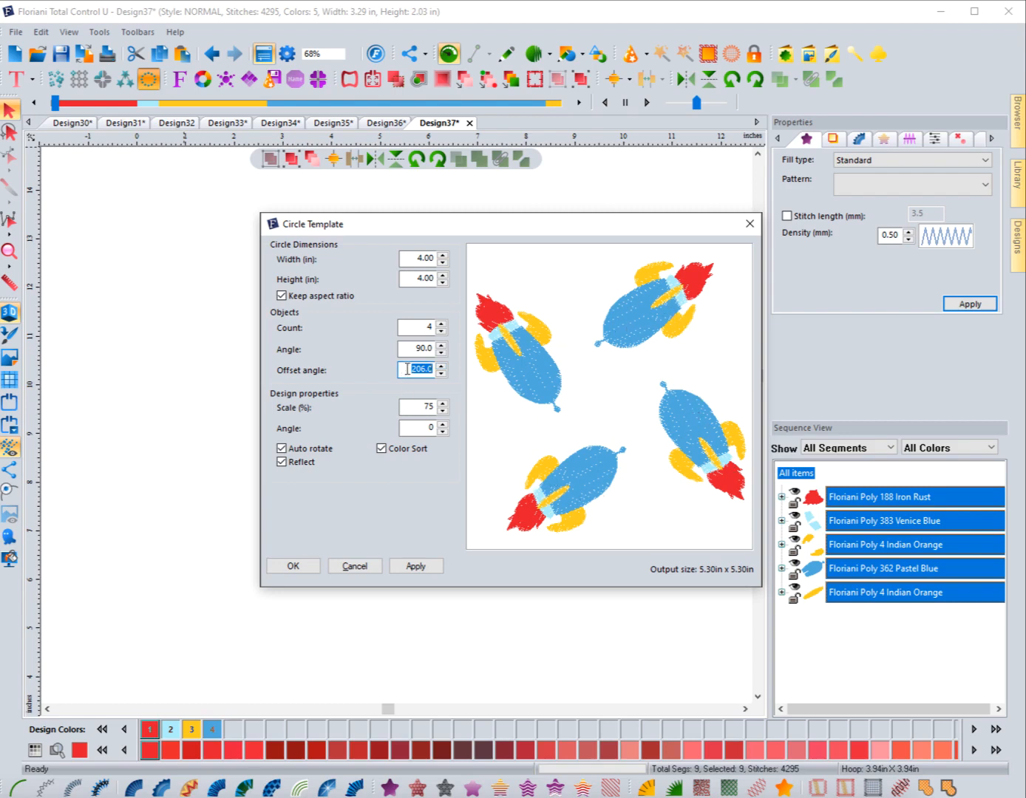
{"action": "left_click", "coordinate": [407, 568]}
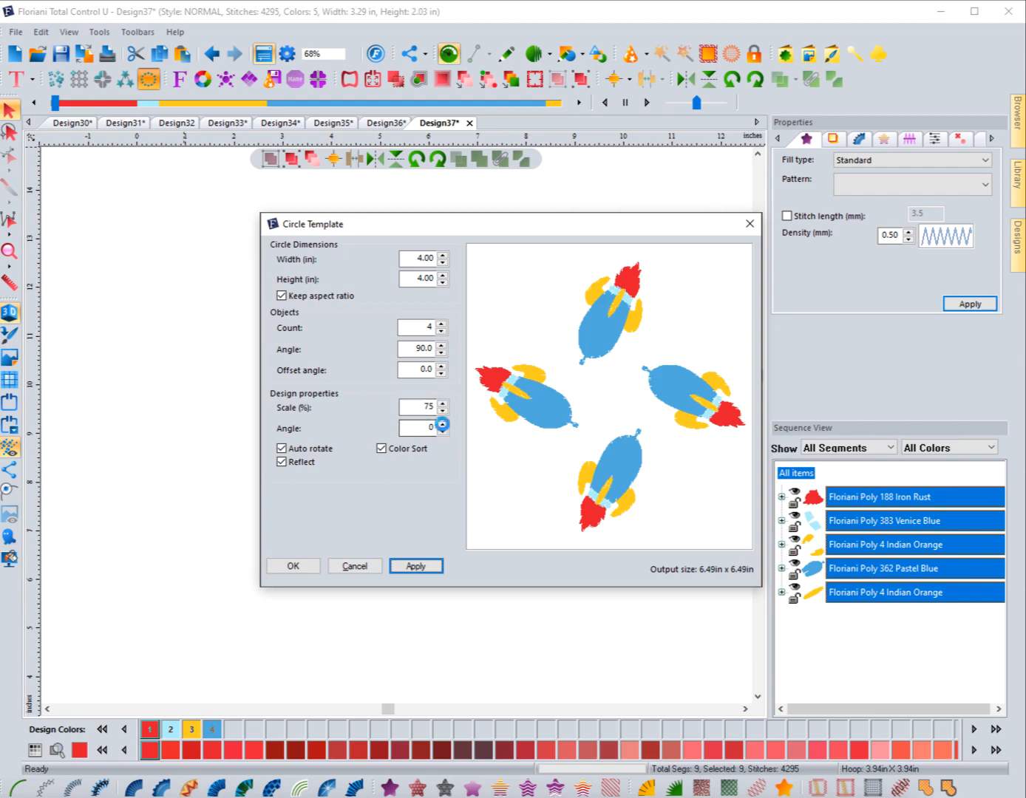
Raise the design angle gradually to 151 degrees so the rockets' flames point toward the circle's center.
{"action": "left_click", "coordinate": [442, 423]}
{"action": "left_click", "coordinate": [442, 423]}
{"action": "left_click", "coordinate": [442, 422]}
{"action": "left_click", "coordinate": [442, 423]}
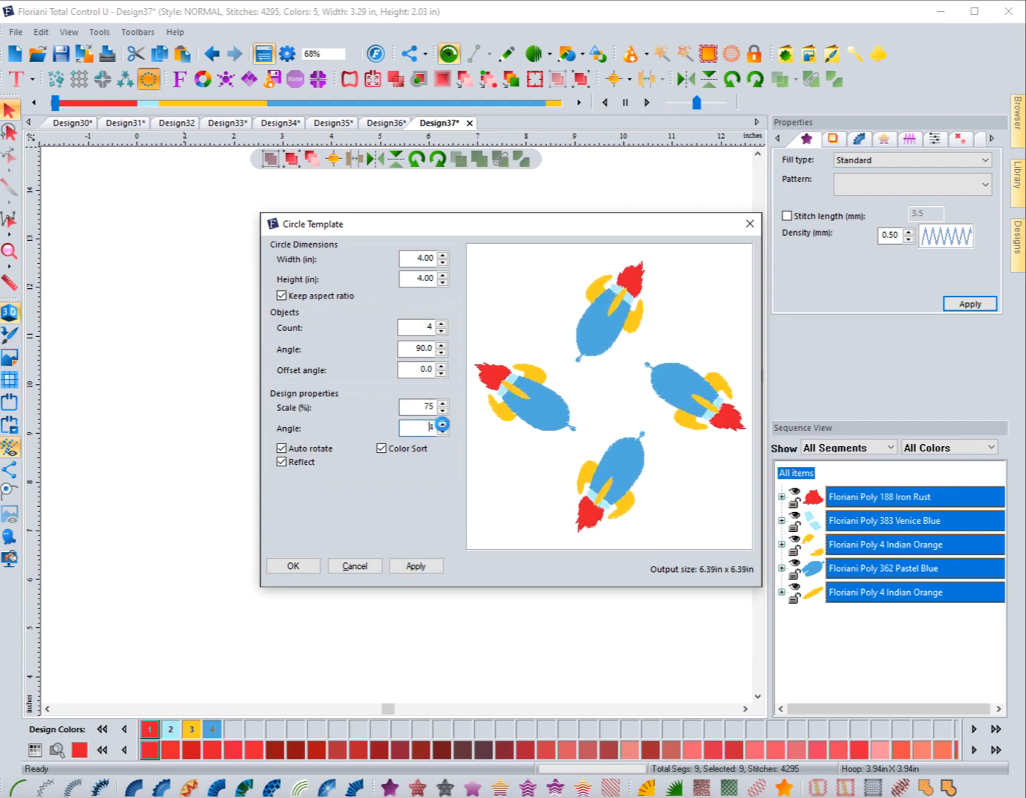
{"action": "left_click_drag", "start_coordinate": [441, 424], "coordinate": [446, 431]}
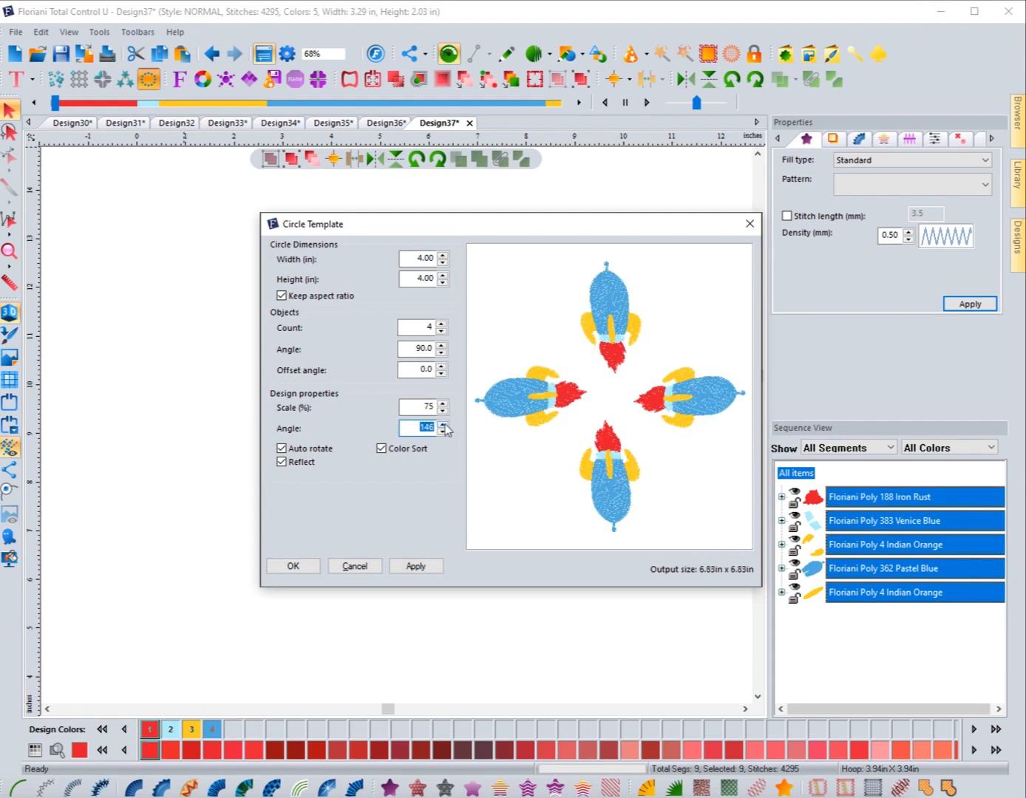
{"action": "left_click", "coordinate": [443, 422]}
{"action": "left_click", "coordinate": [443, 424]}
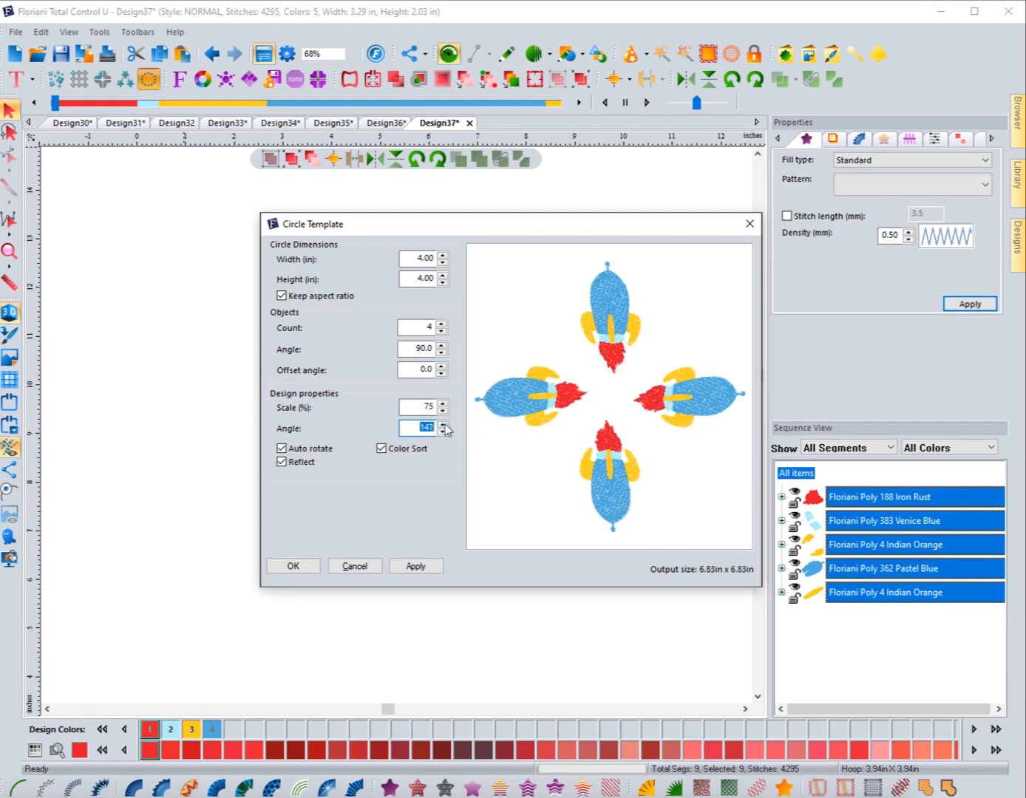
{"action": "left_click", "coordinate": [443, 423]}
{"action": "left_click", "coordinate": [443, 424]}
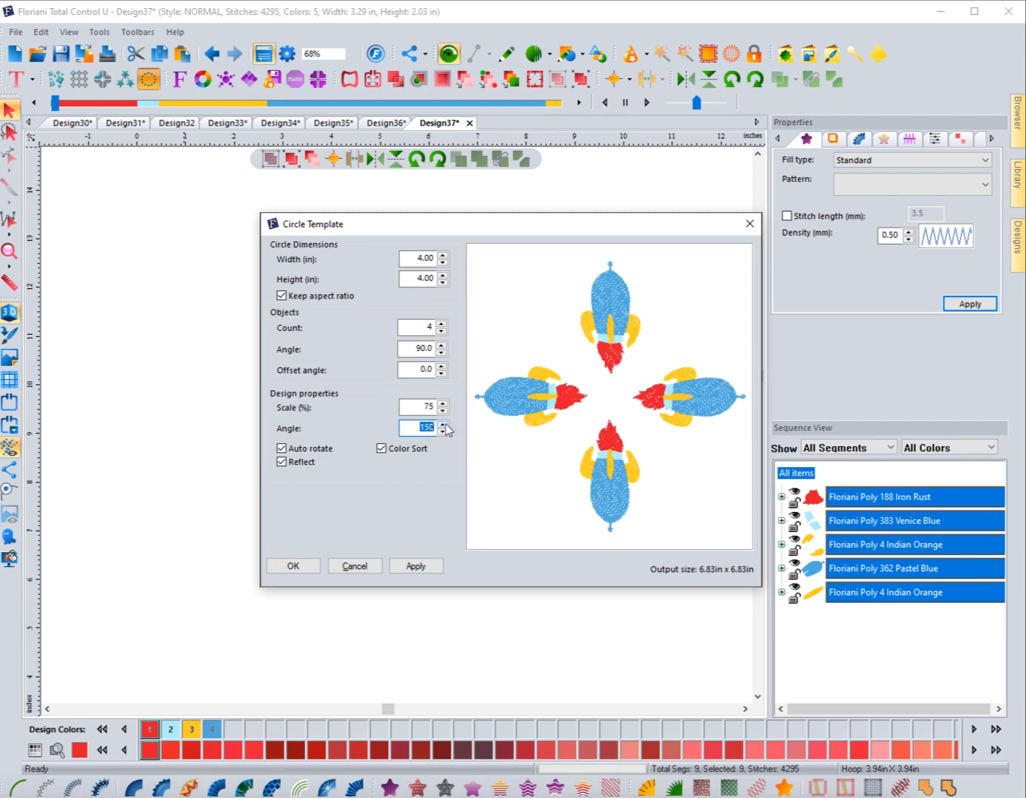
{"action": "left_click", "coordinate": [444, 424]}
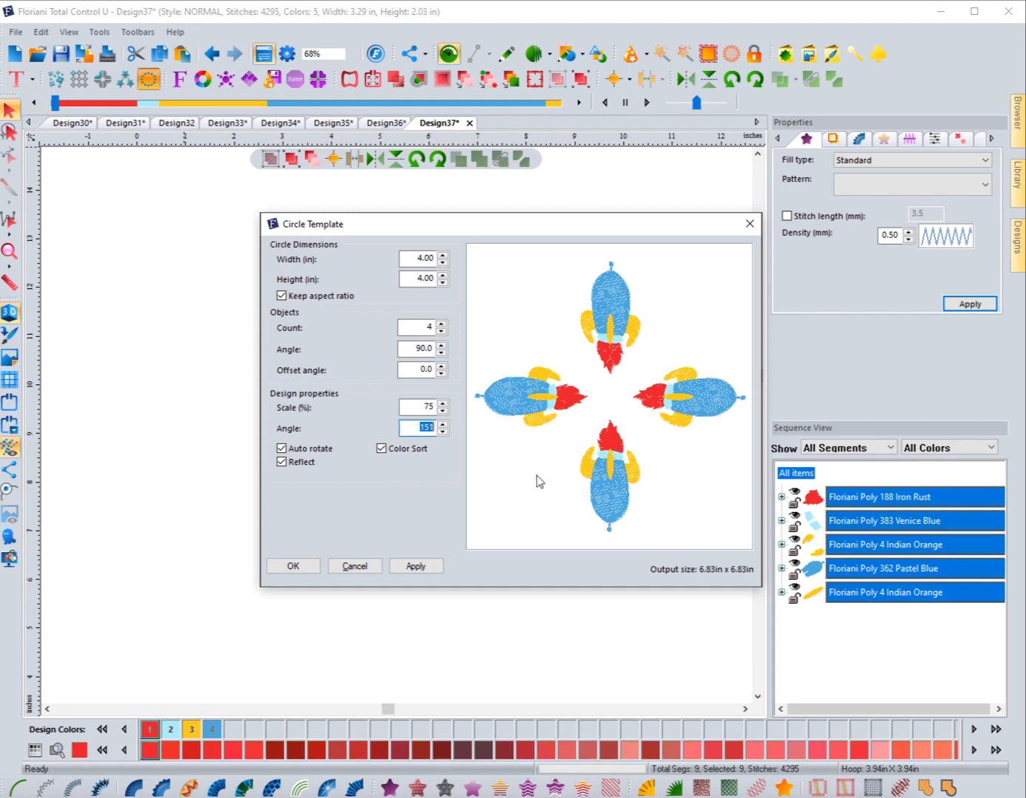
{"action": "double_click", "coordinate": [422, 427]}
Compare the 151-degree arrangement without Auto rotate and without Reflect, turning each option back on after its preview.
{"action": "left_click", "coordinate": [280, 449]}
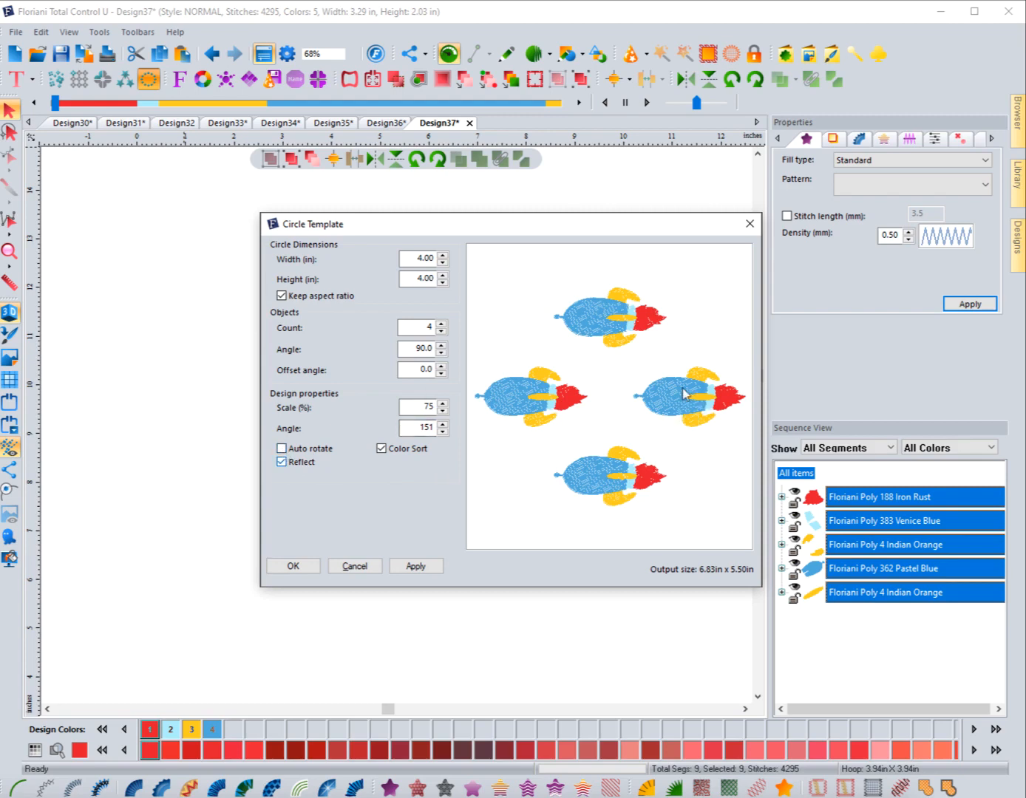
{"action": "left_click", "coordinate": [282, 447]}
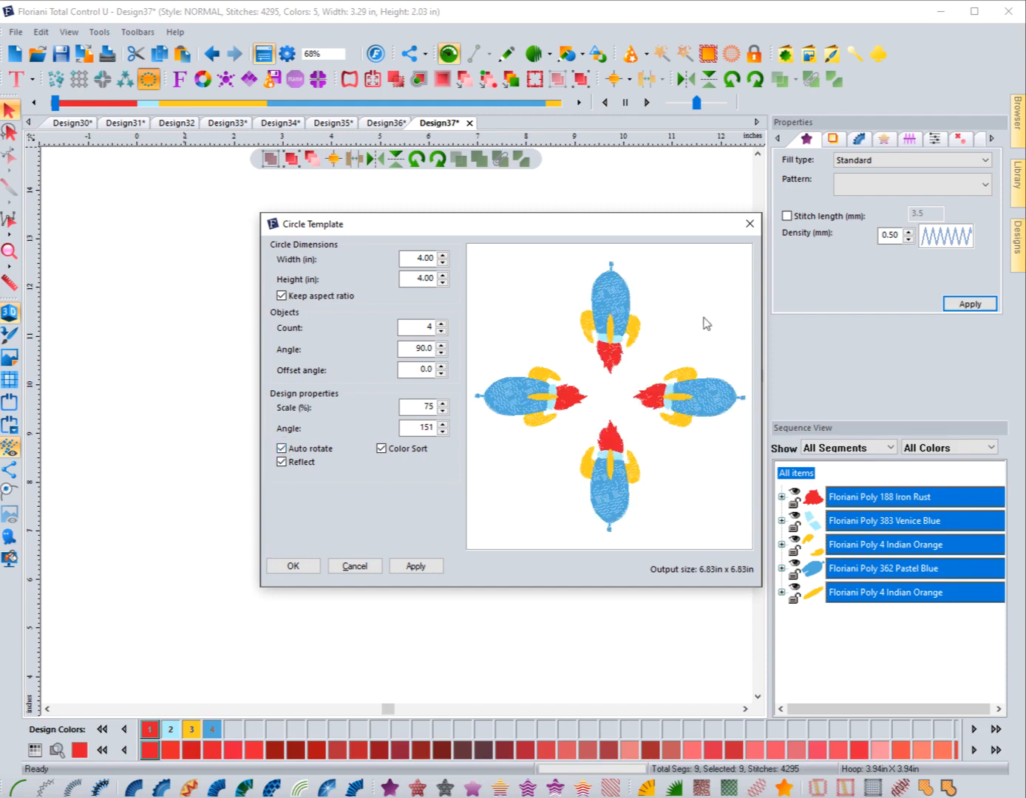
{"action": "left_click", "coordinate": [281, 463]}
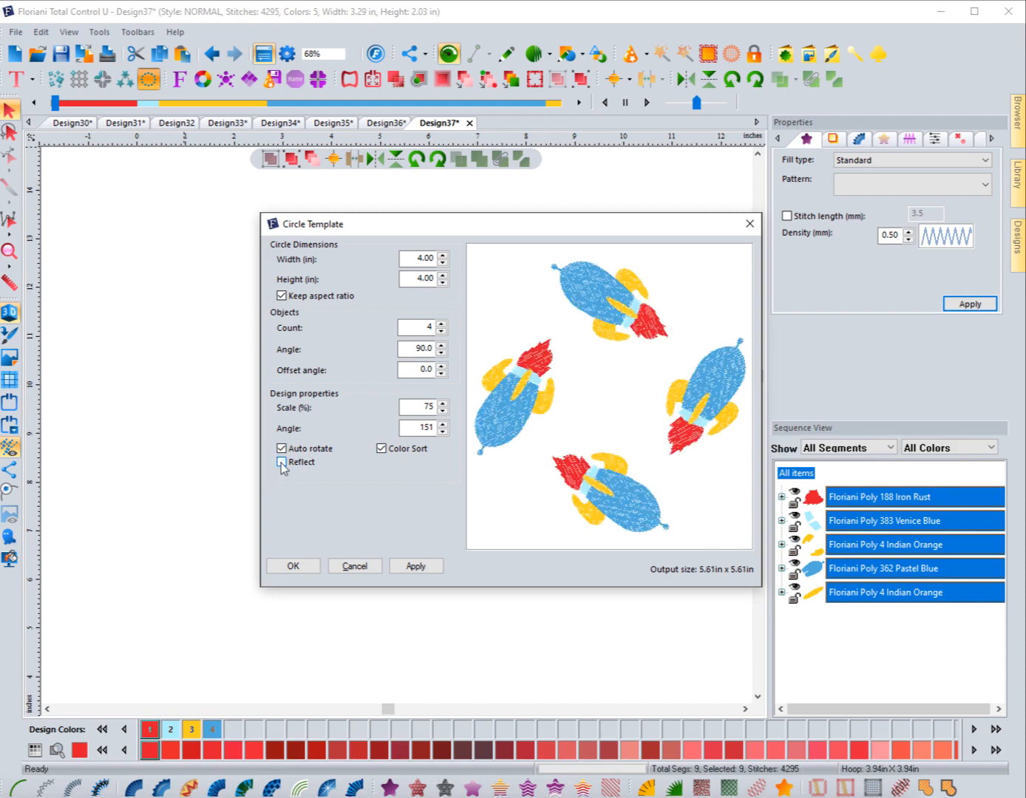
{"action": "left_click", "coordinate": [280, 462]}
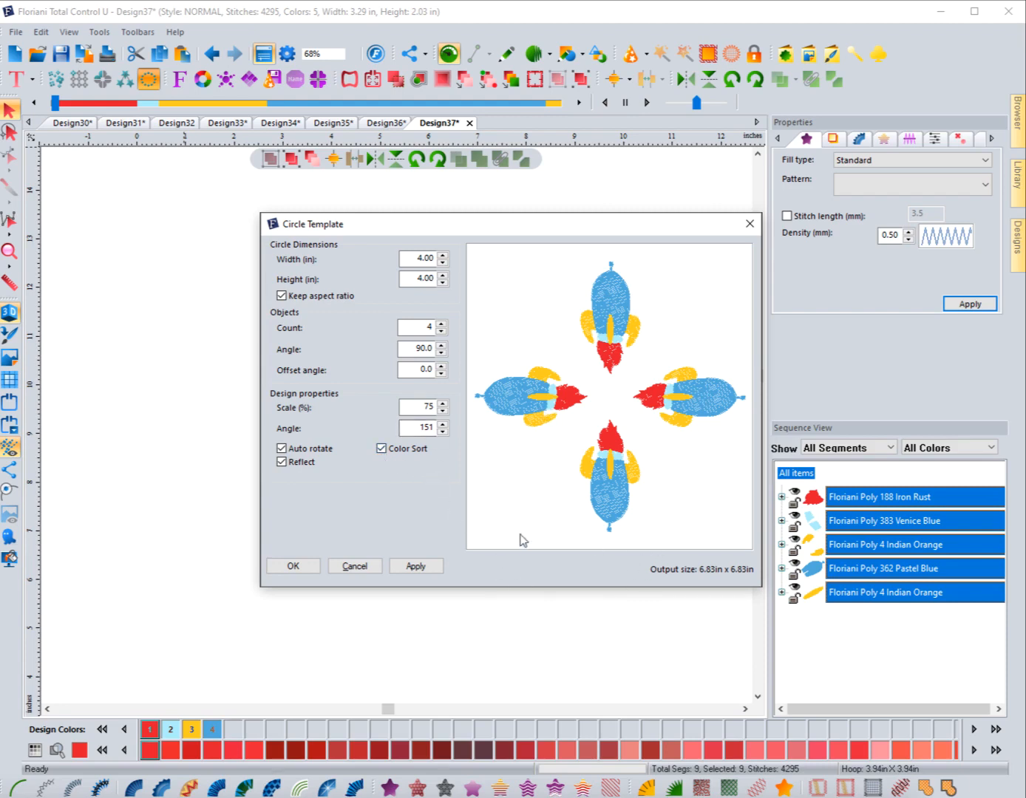
Accept the Circle Template settings to create the four-rocket circle in the design, and deselect it.
{"action": "left_click", "coordinate": [306, 566]}
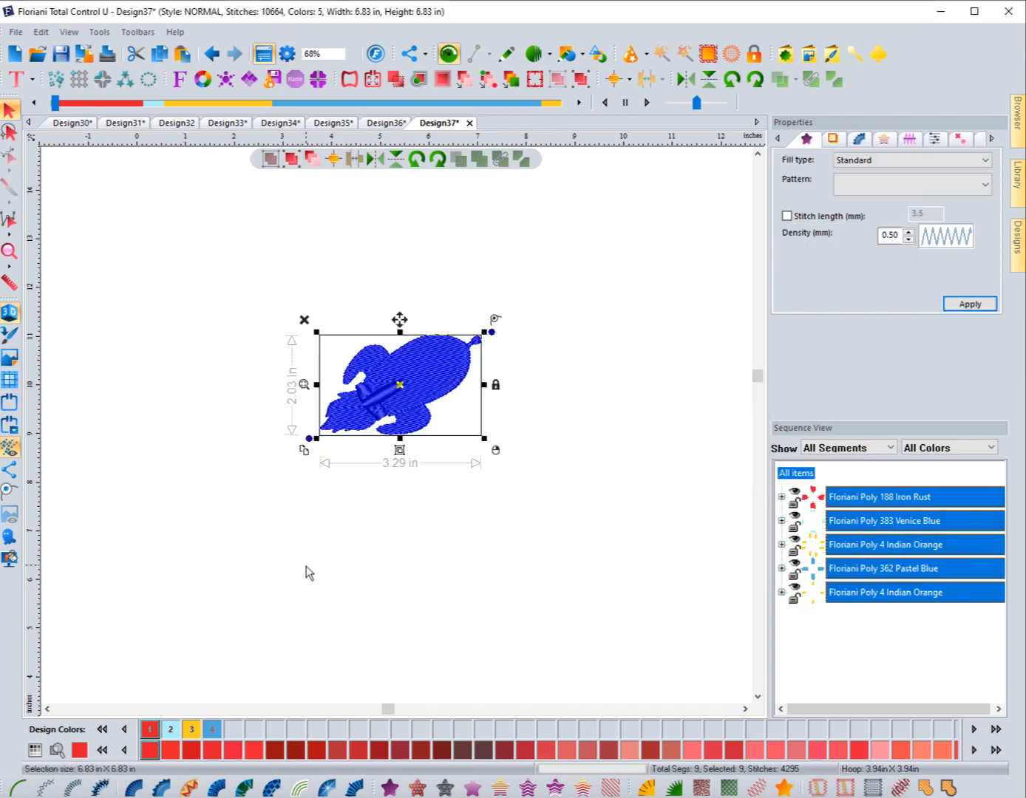
{"action": "left_click", "coordinate": [138, 545]}
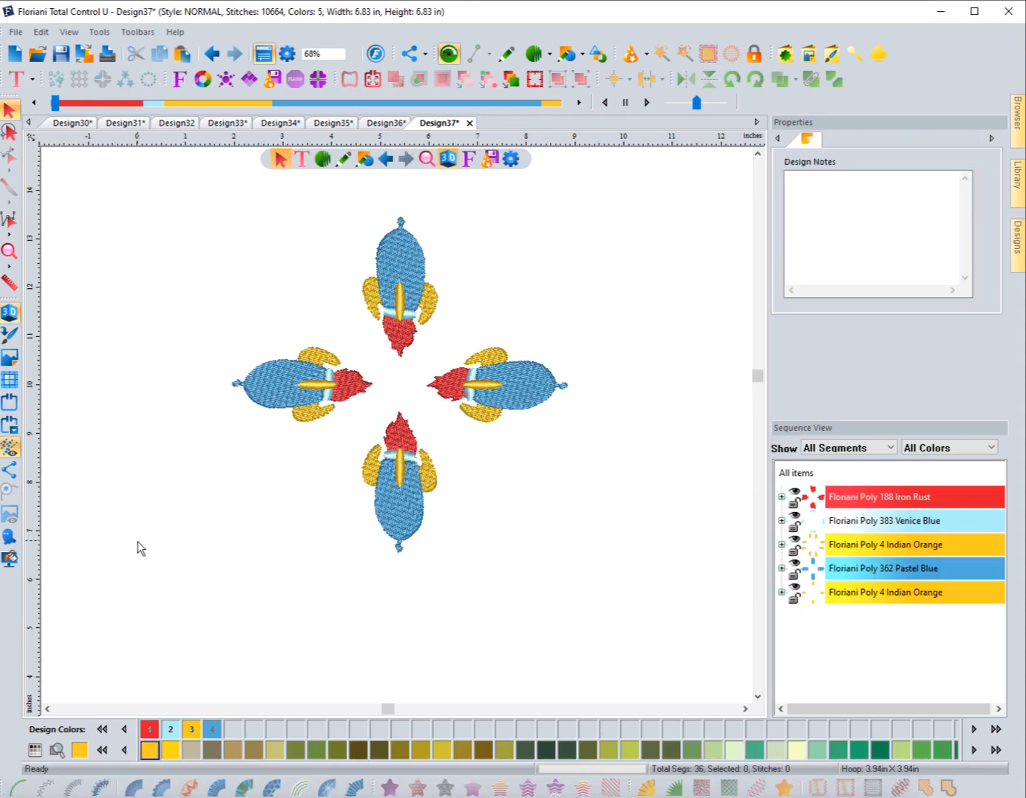
Highlight each of the five thread color blocks in turn to check which rocket parts it covers, and clear the selection.
{"action": "left_click", "coordinate": [862, 503]}
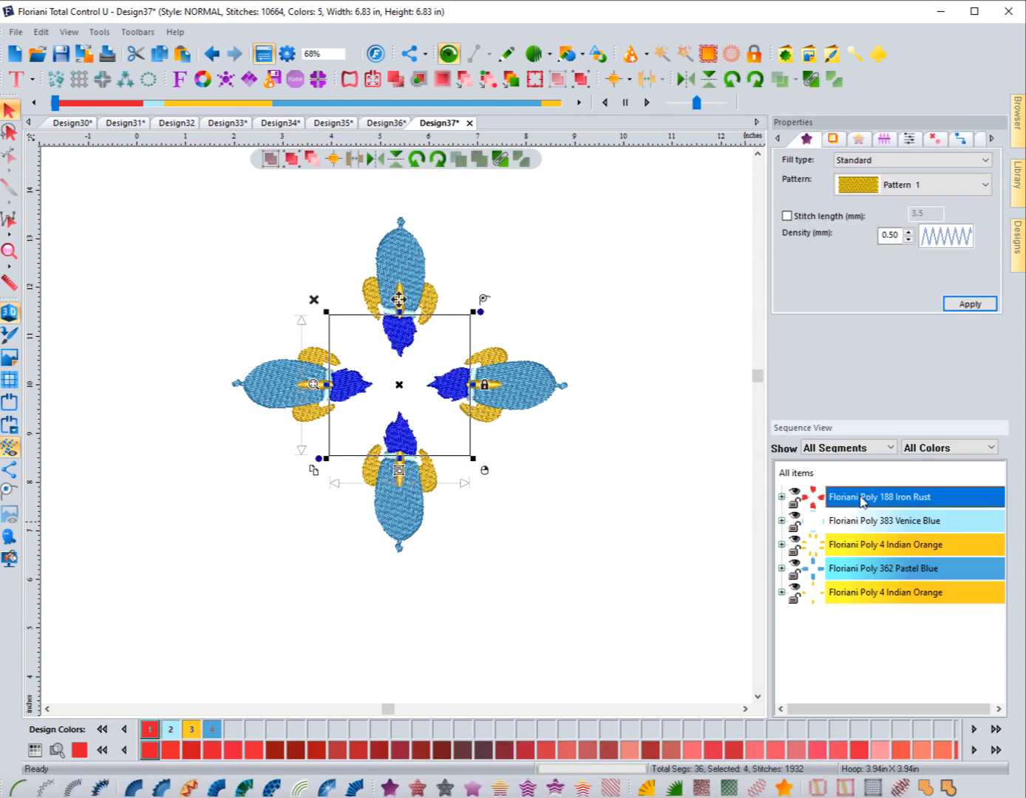
{"action": "left_click", "coordinate": [862, 521]}
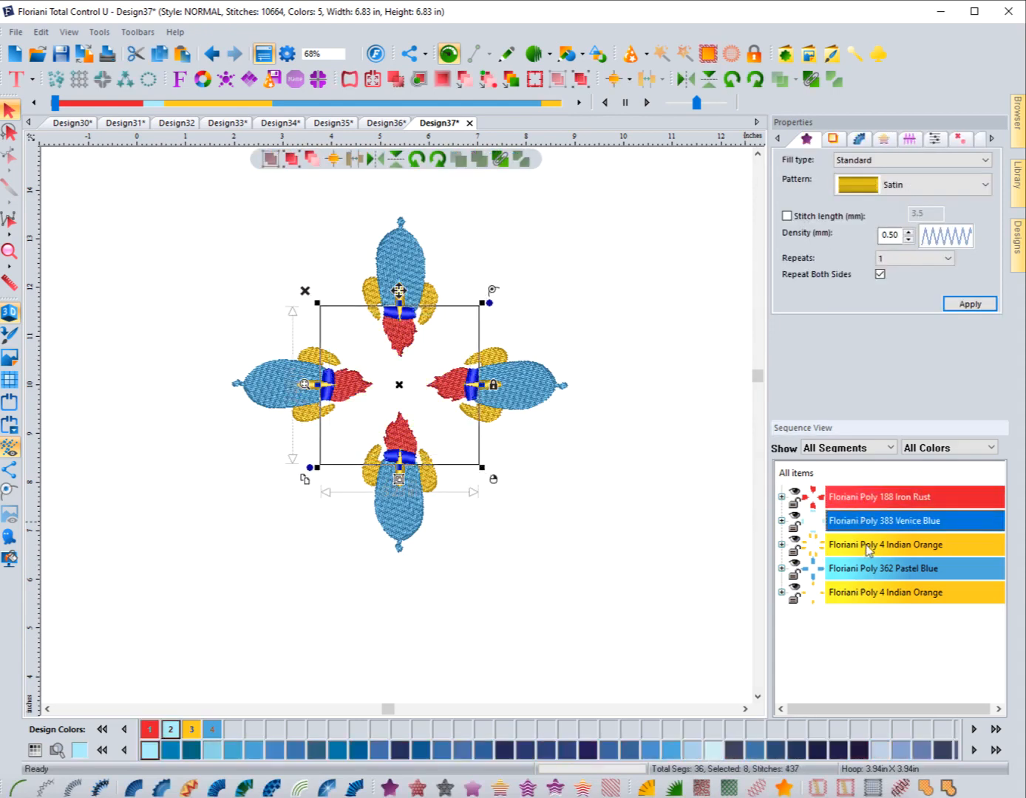
{"action": "left_click", "coordinate": [866, 547]}
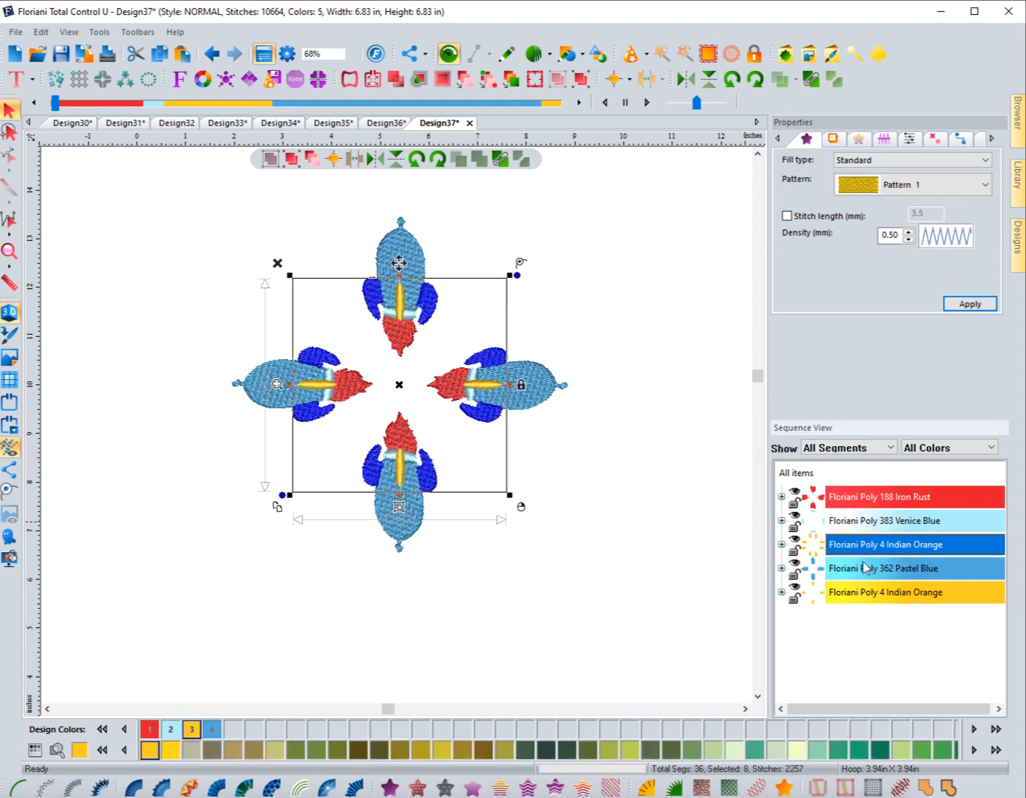
{"action": "left_click", "coordinate": [862, 580]}
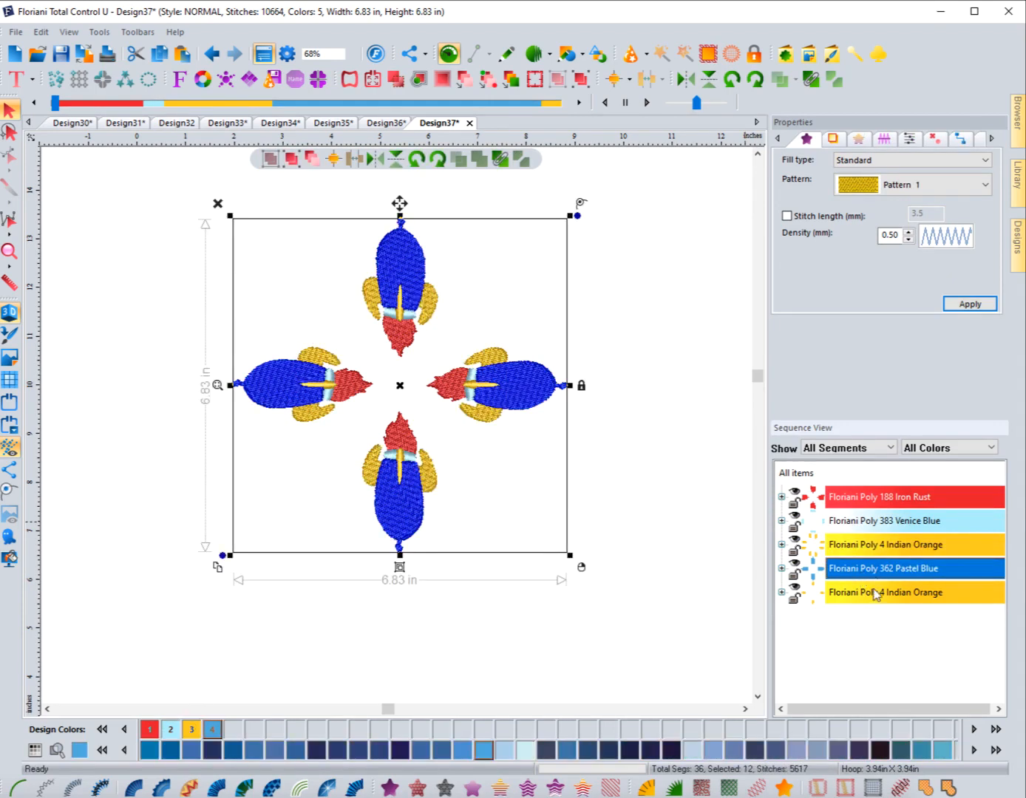
{"action": "left_click", "coordinate": [876, 594]}
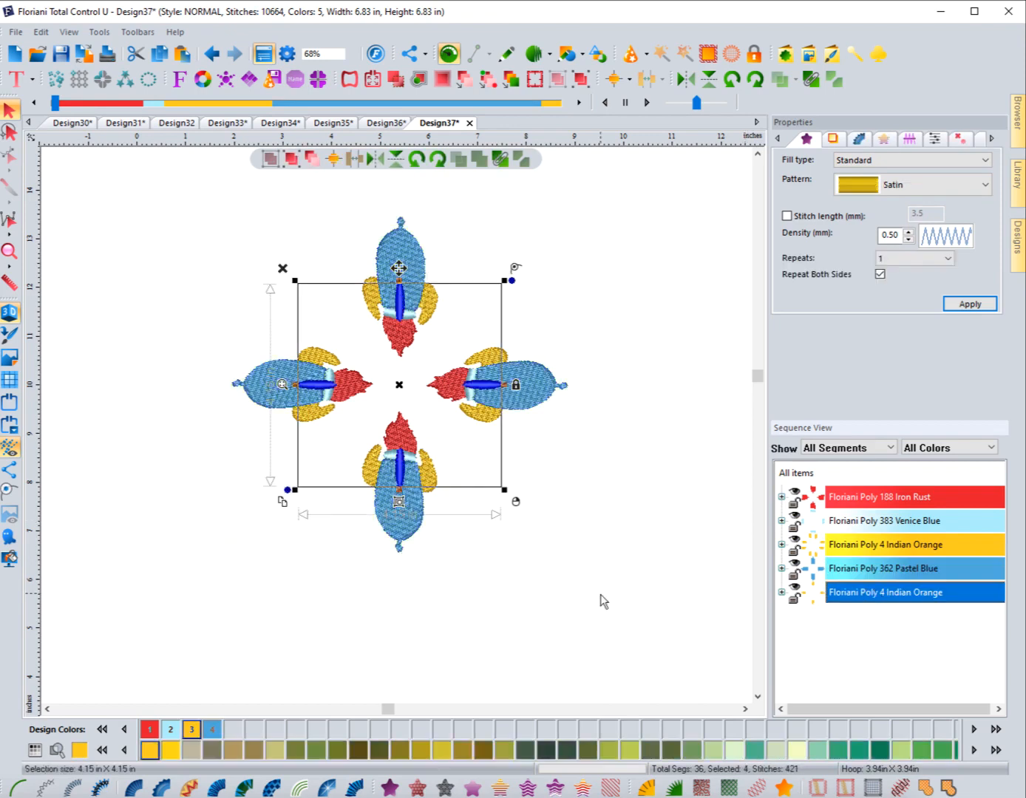
{"action": "left_click", "coordinate": [604, 601]}
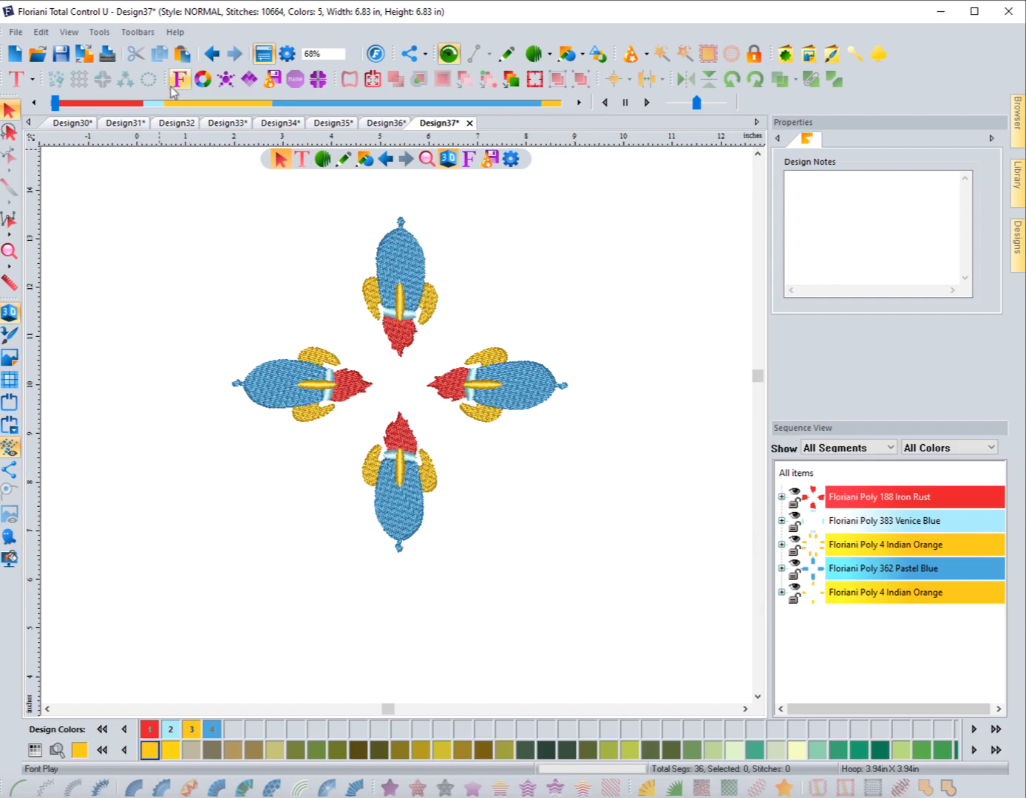
Undo the four-rocket circle and build a color-sorted Circle Template of six copies at 60 degrees from the single rocket.
{"action": "left_click", "coordinate": [214, 55]}
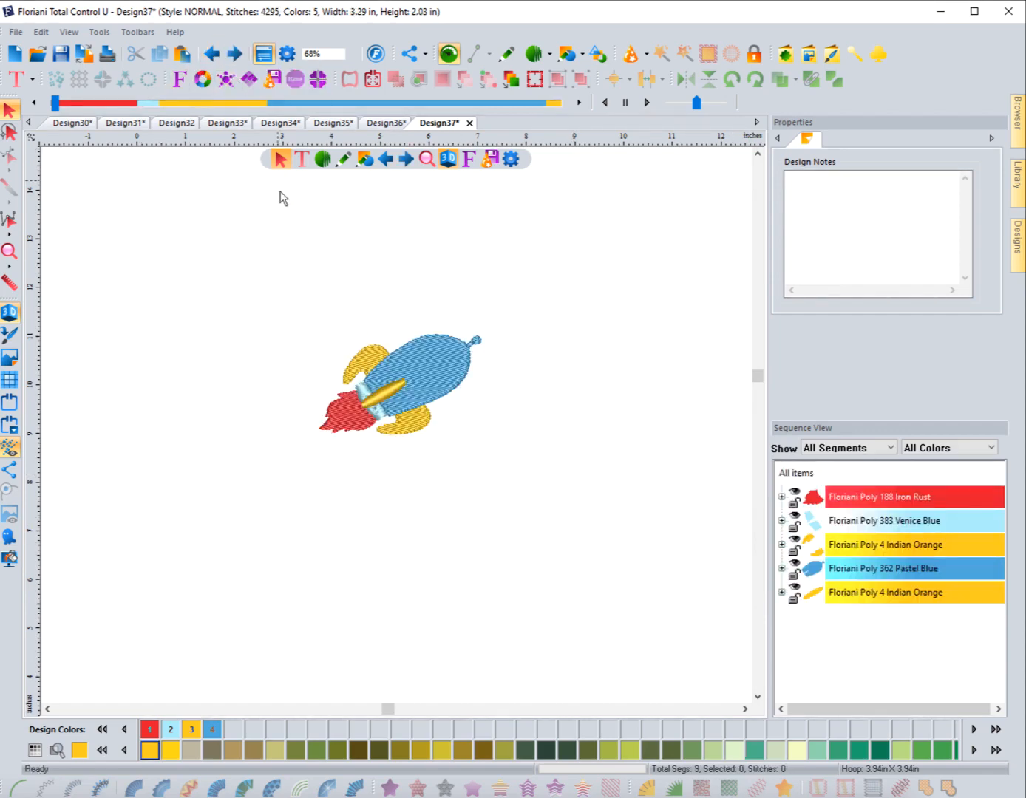
{"action": "left_click_drag", "start_coordinate": [271, 278], "coordinate": [544, 497]}
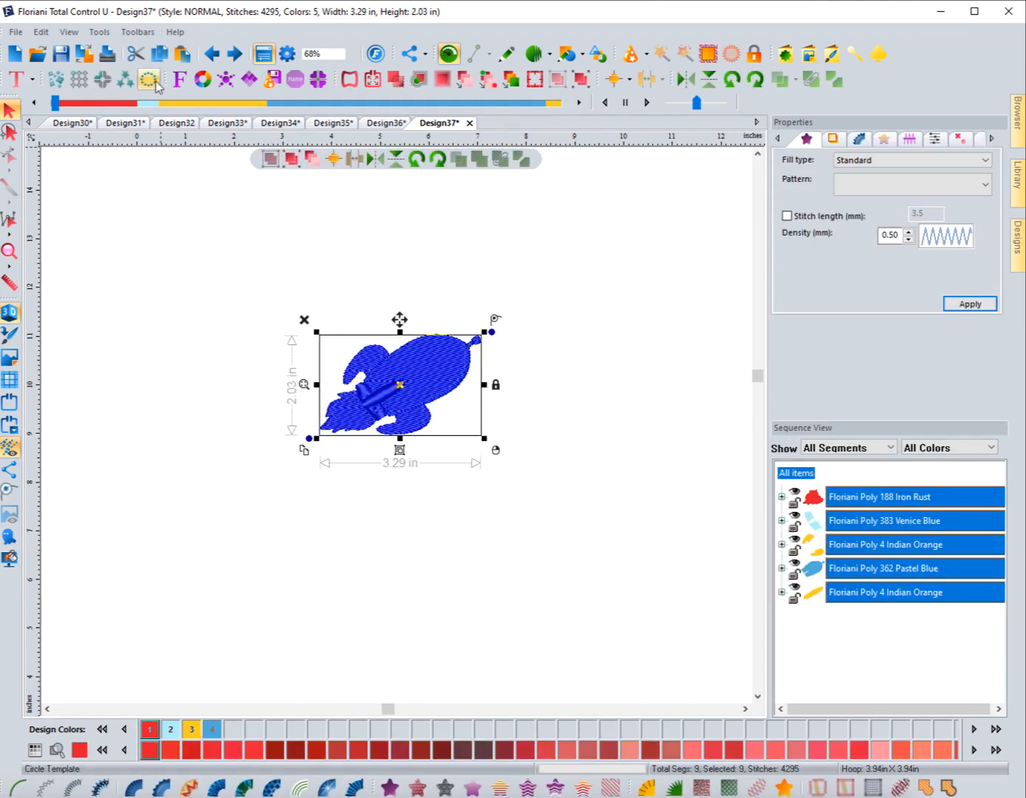
{"action": "left_click", "coordinate": [154, 81]}
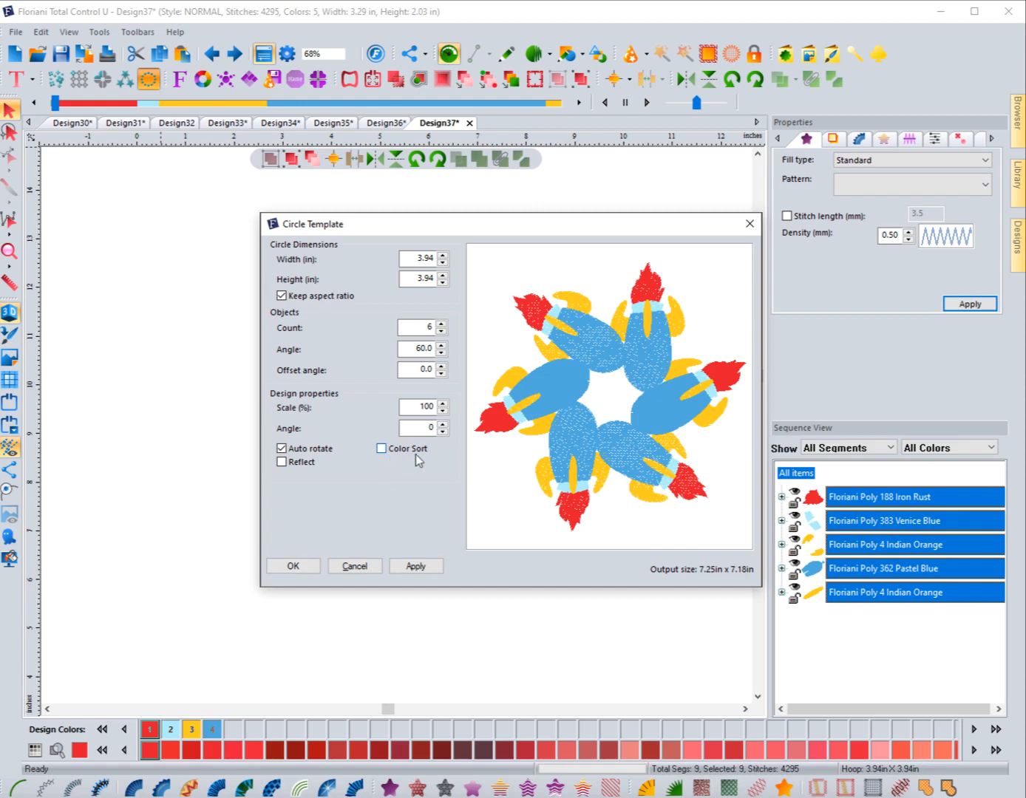
{"action": "left_click", "coordinate": [293, 566]}
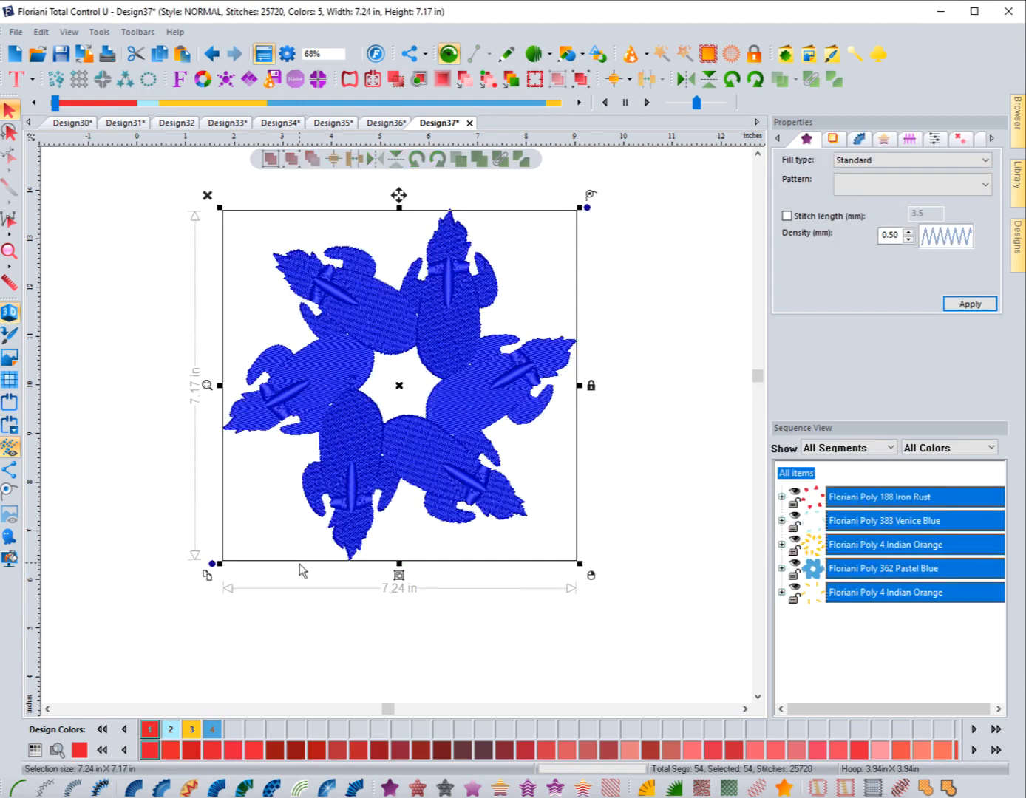
{"action": "left_click", "coordinate": [677, 505]}
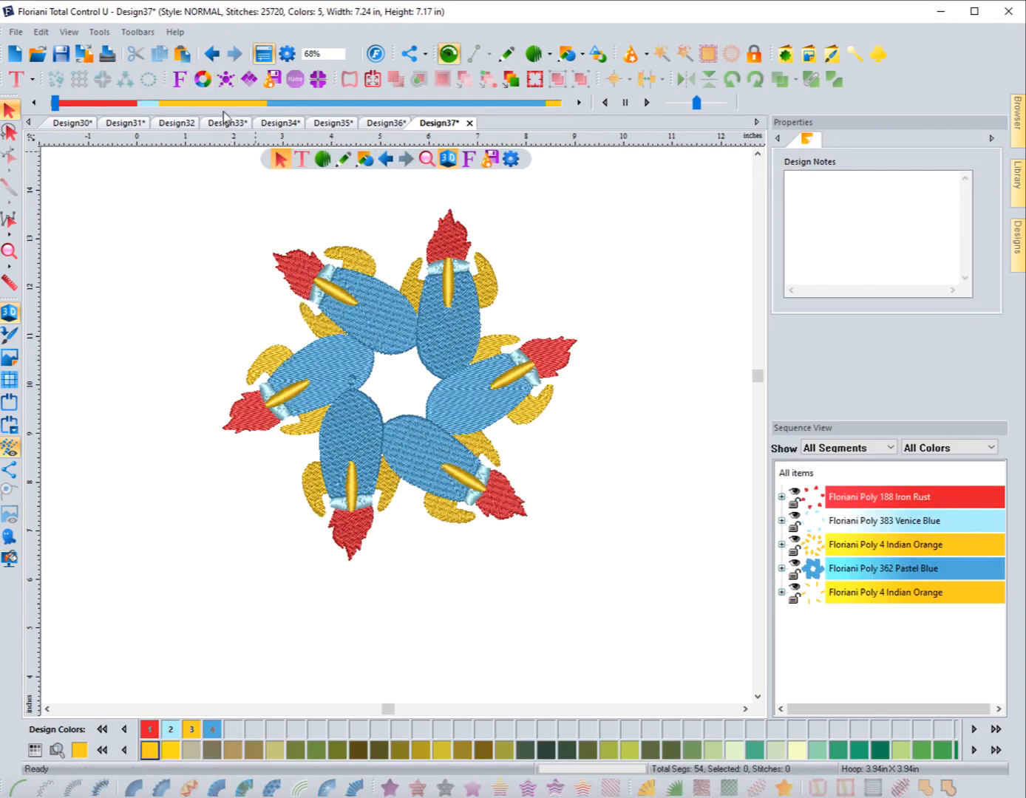
Undo the color-sorted circle, recreate the six-rocket Circle Template from the single rocket with Color Sort off, and deselect it.
{"action": "left_click", "coordinate": [211, 54]}
{"action": "left_click_drag", "start_coordinate": [289, 285], "coordinate": [550, 510]}
{"action": "left_click", "coordinate": [149, 80]}
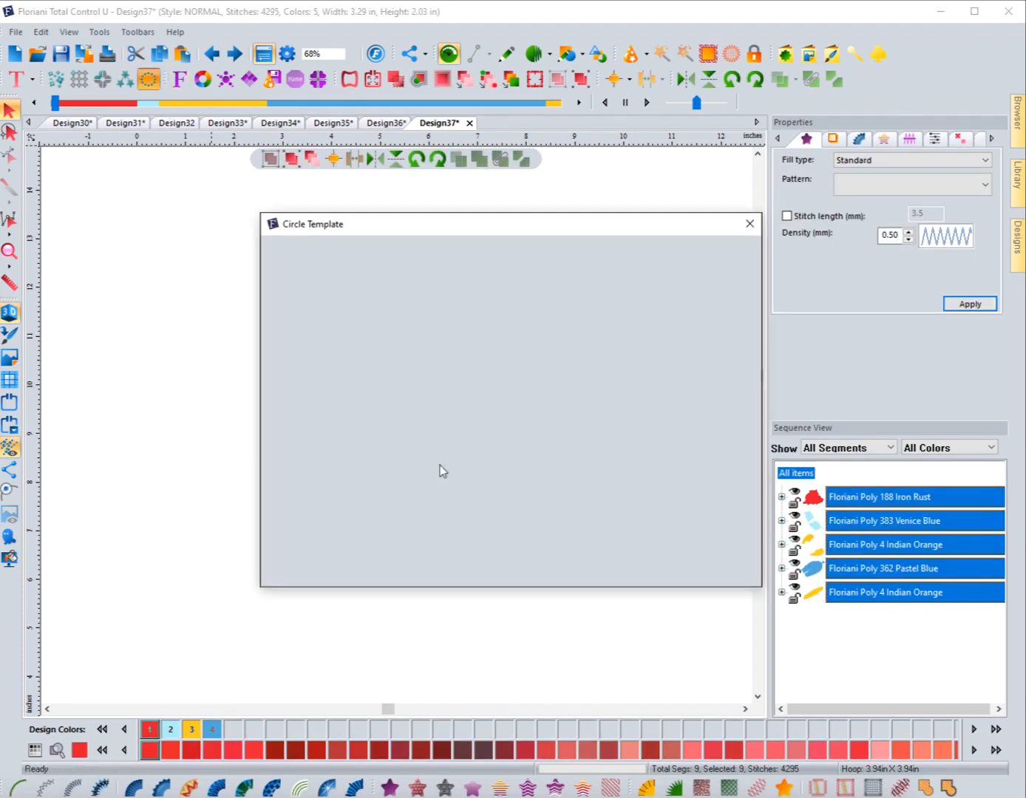
{"action": "left_click", "coordinate": [380, 449]}
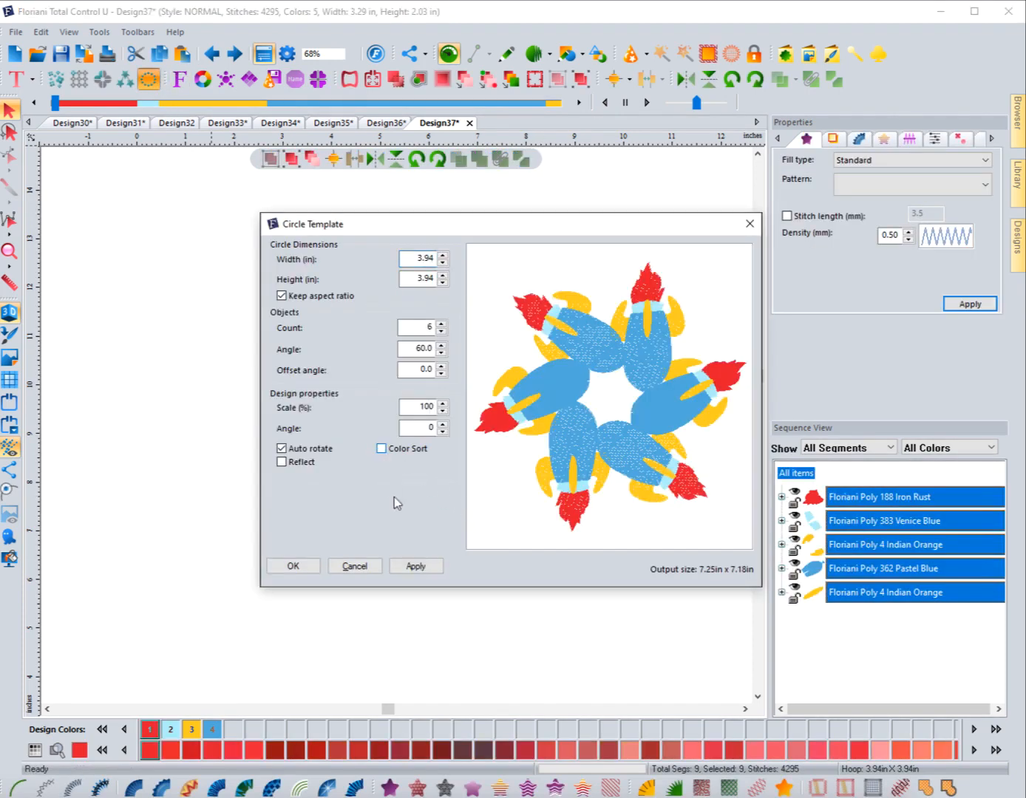
{"action": "left_click", "coordinate": [414, 566]}
{"action": "left_click", "coordinate": [297, 566]}
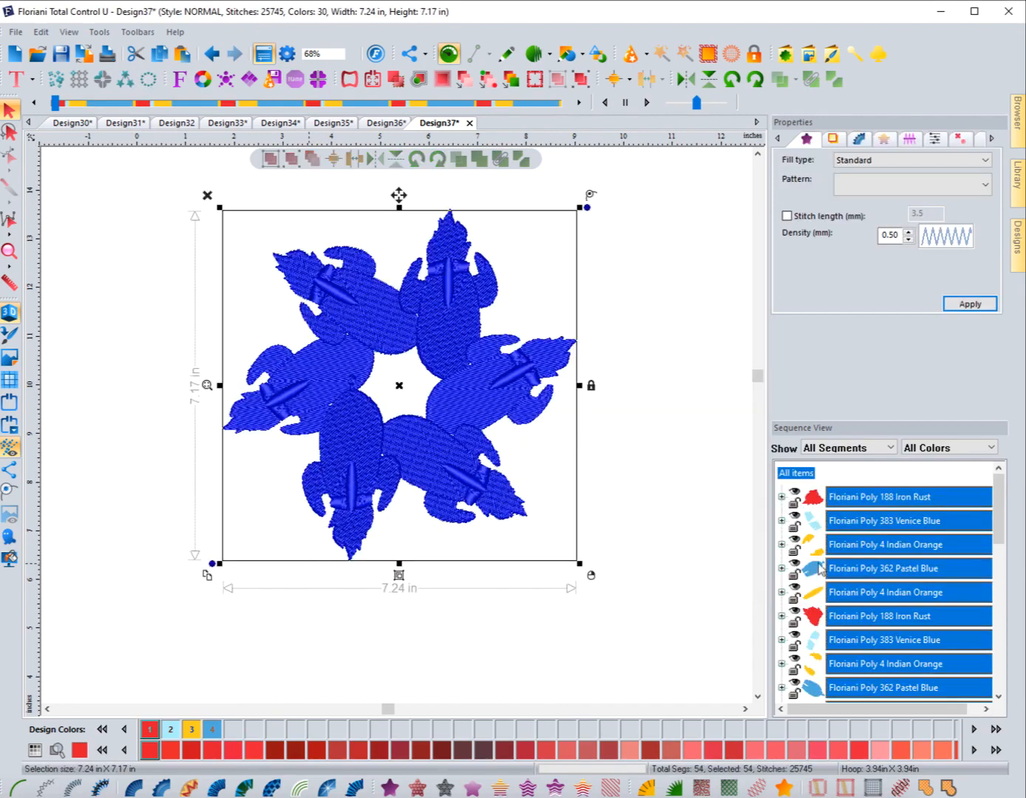
{"action": "left_click", "coordinate": [654, 494]}
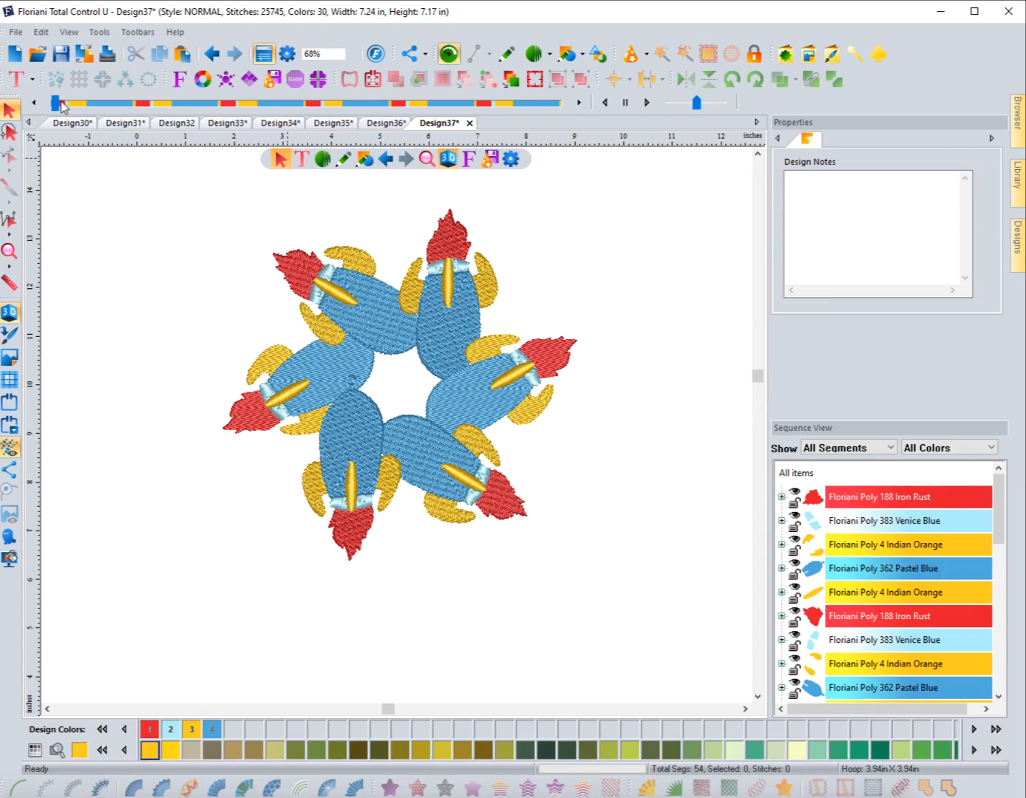
Simulate the unsorted circle's stitch-out from start to end, rewind it, and return to the Selection tool.
{"action": "mouse_move", "coordinate": [57, 102]}
{"action": "left_mouse_down"}
{"action": "mouse_move", "coordinate": [214, 114]}
{"action": "mouse_move", "coordinate": [448, 172]}
{"action": "mouse_move", "coordinate": [621, 281]}
{"action": "left_mouse_up"}
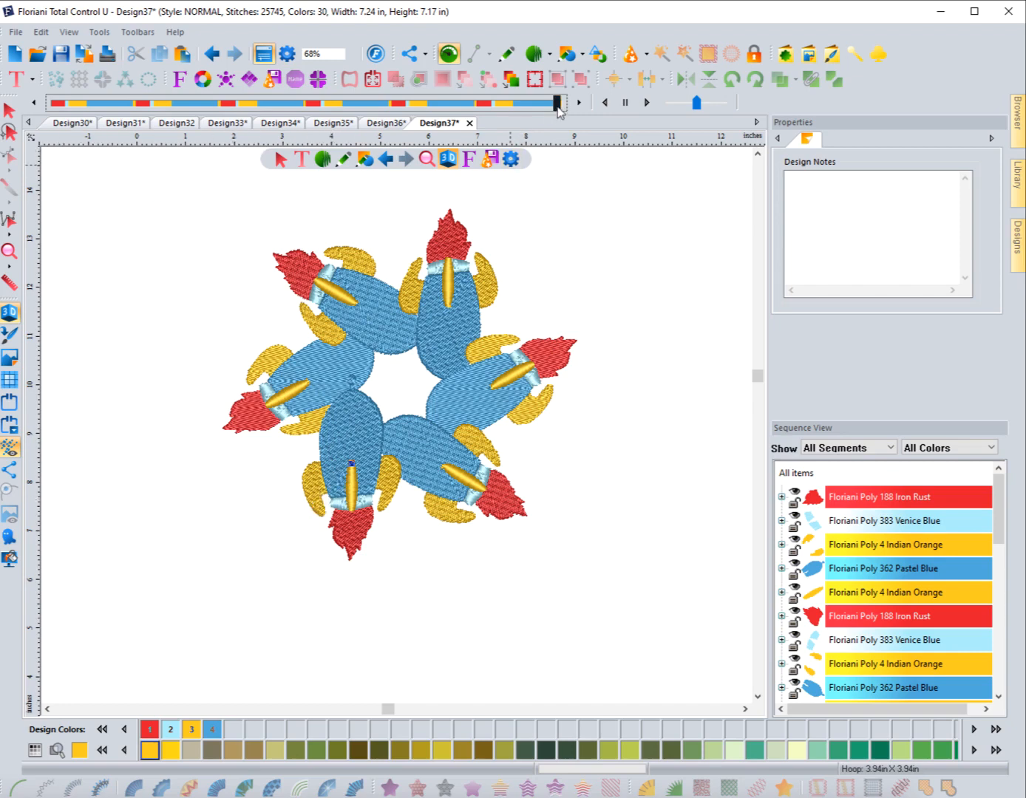
{"action": "left_click_drag", "start_coordinate": [558, 103], "coordinate": [46, 114]}
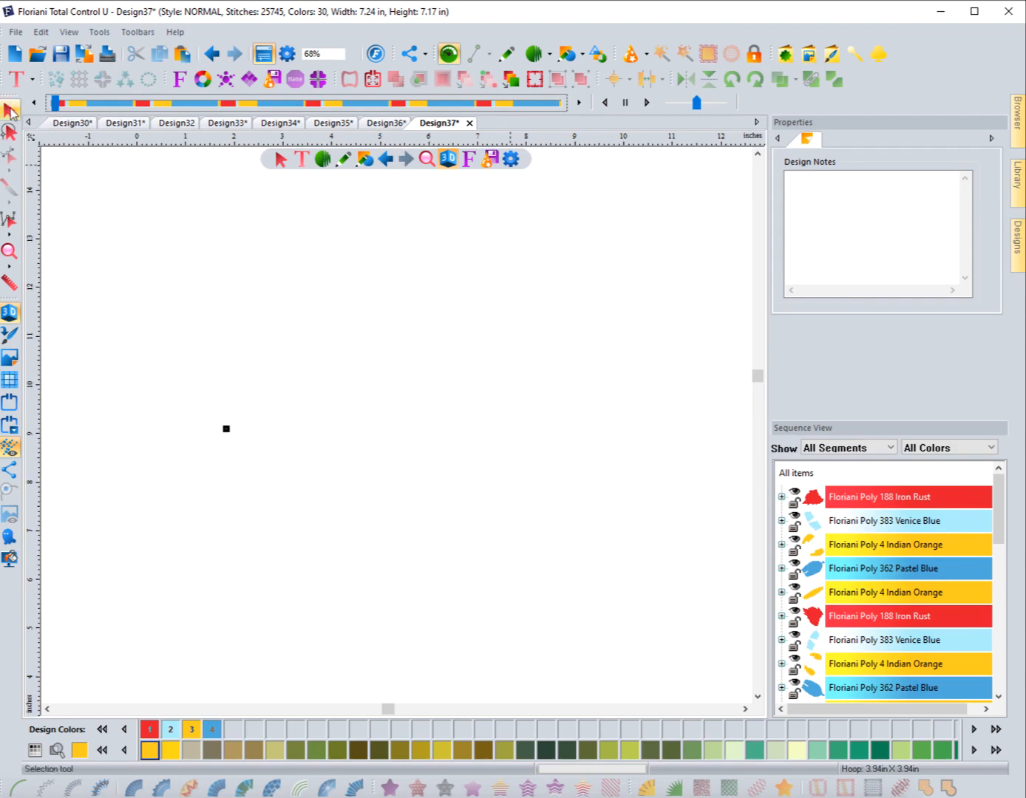
{"action": "left_click", "coordinate": [10, 111]}
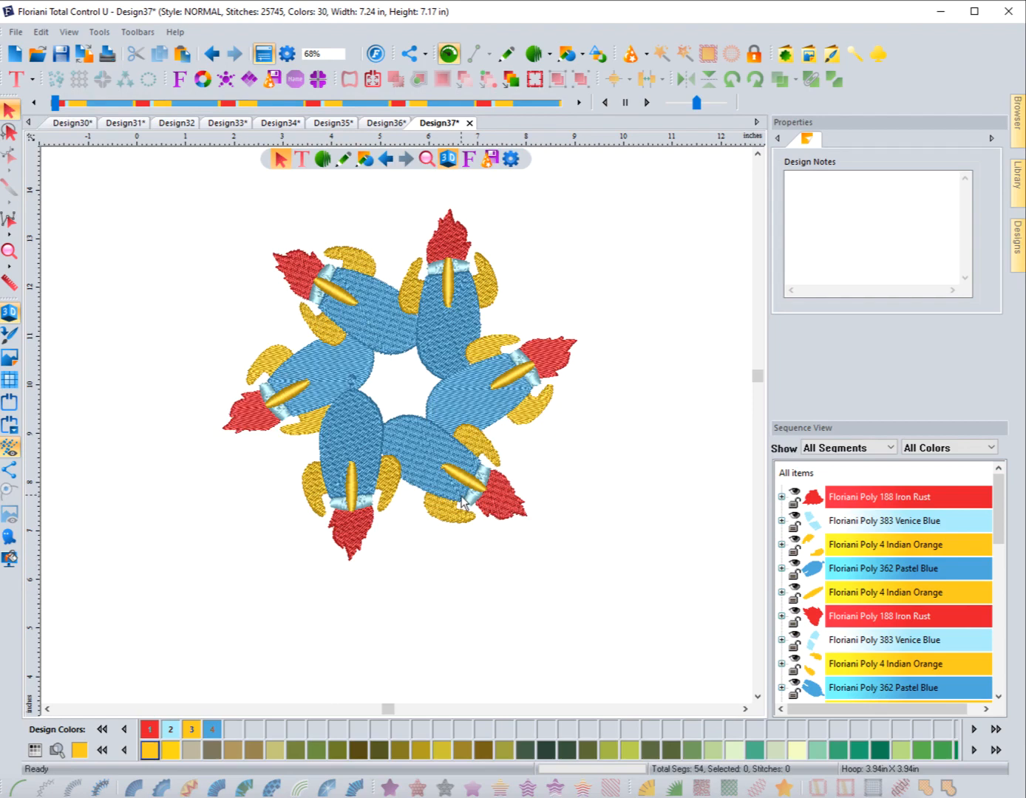
Select the entire six-rocket circle to examine its overall extent and color blocks, and leave it deselected.
{"action": "key", "text": "ctrl+a"}
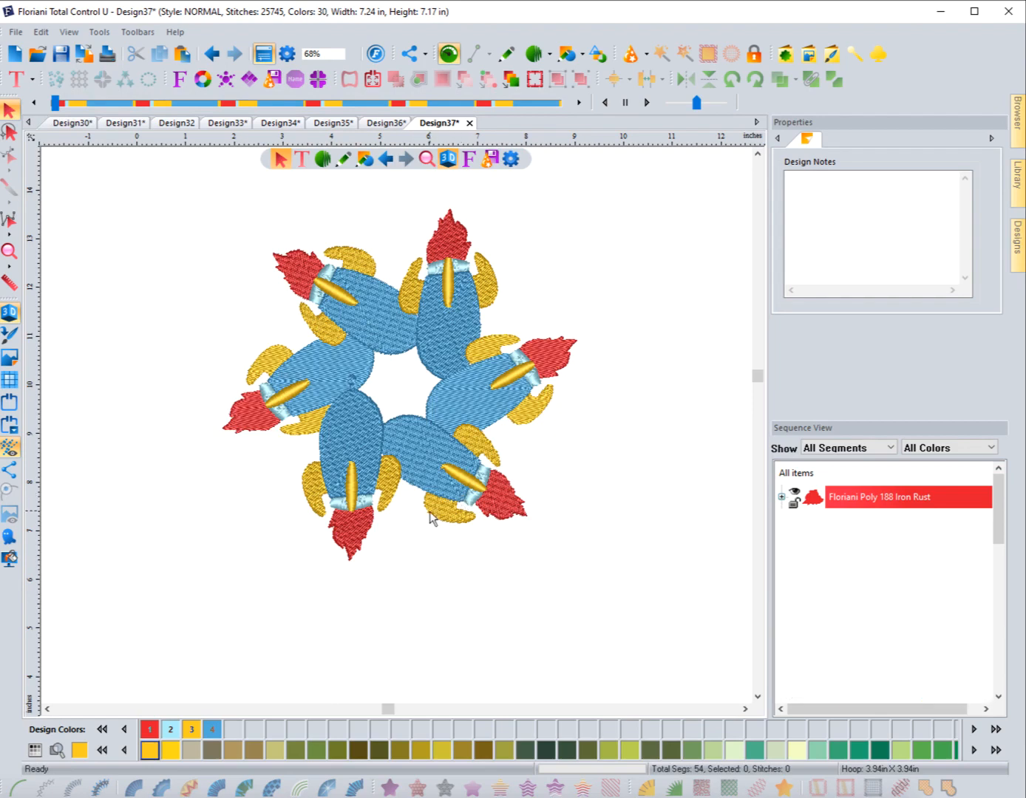
{"action": "left_click", "coordinate": [435, 515]}
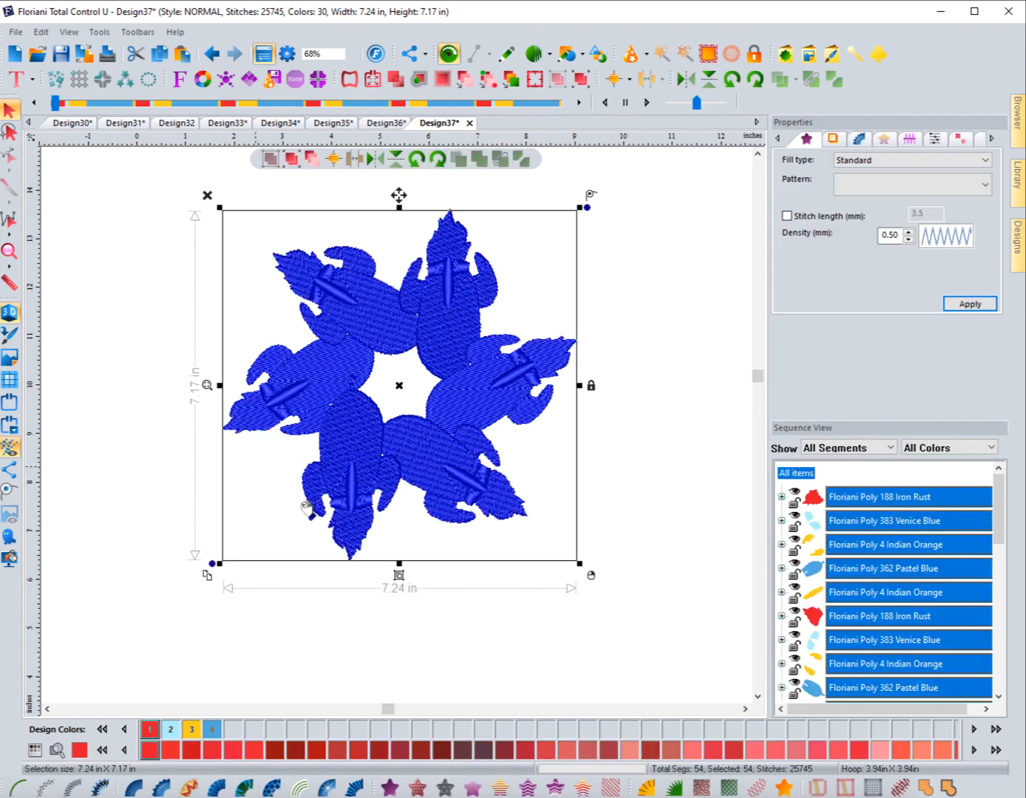
{"action": "left_click", "coordinate": [434, 579]}
{"action": "left_click", "coordinate": [427, 513]}
{"action": "left_click", "coordinate": [426, 606]}
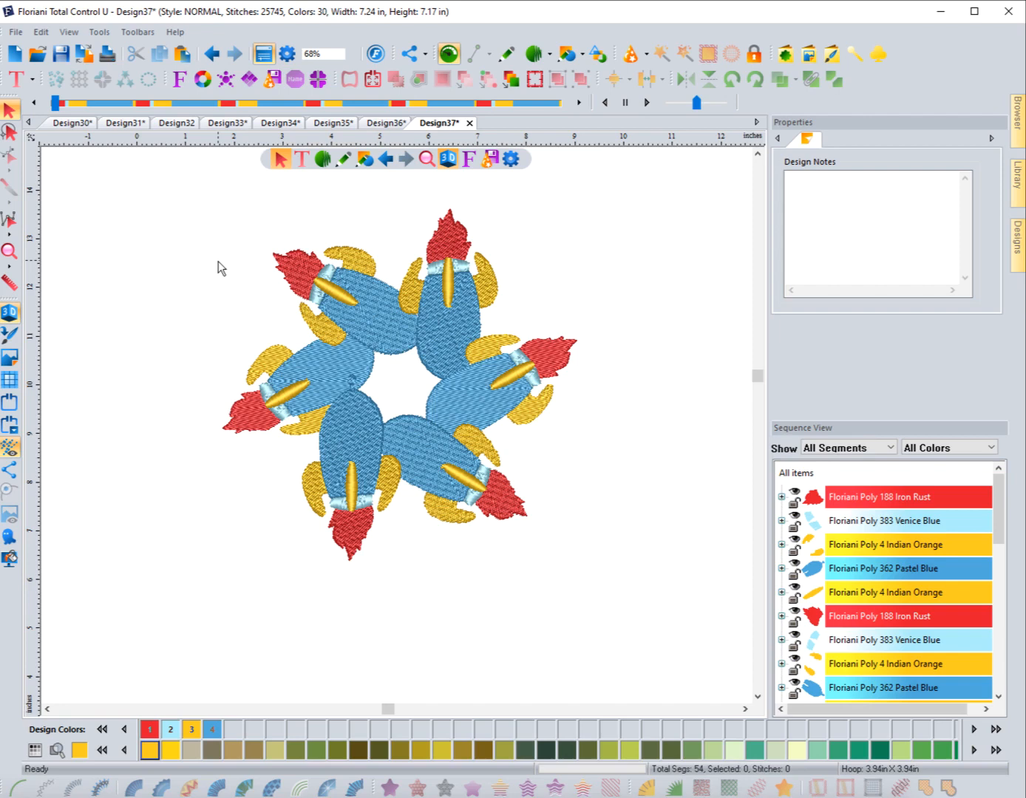
{"action": "left_click_drag", "start_coordinate": [211, 193], "coordinate": [616, 579]}
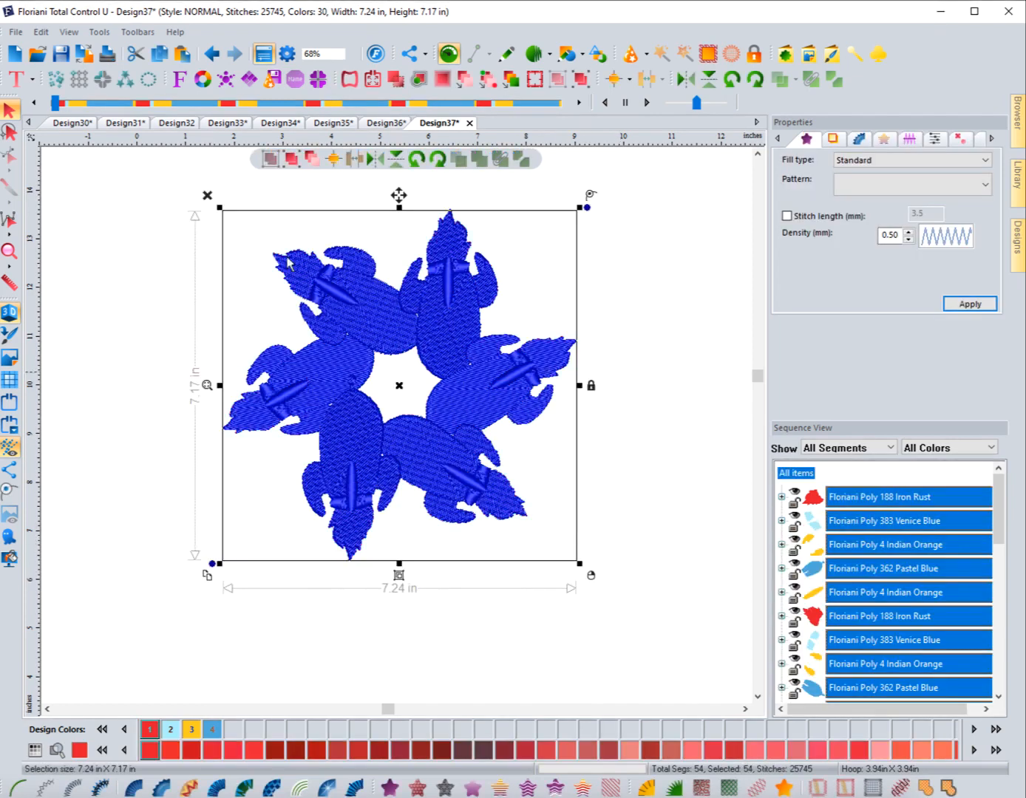
{"action": "left_click", "coordinate": [158, 241]}
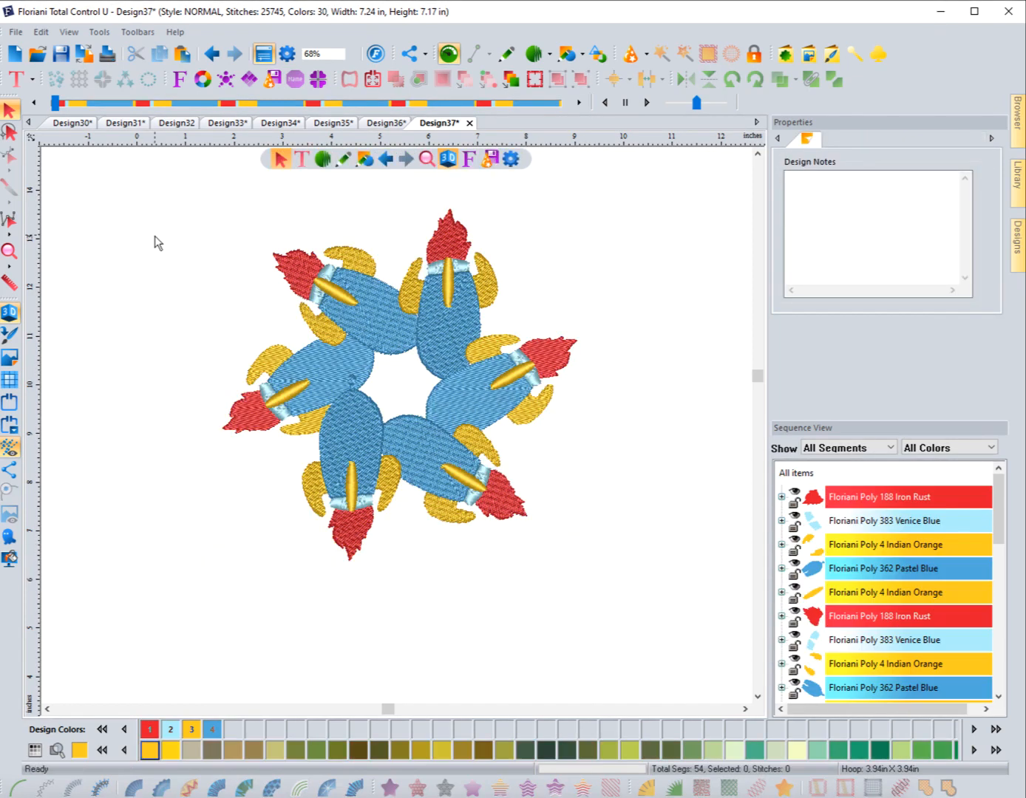